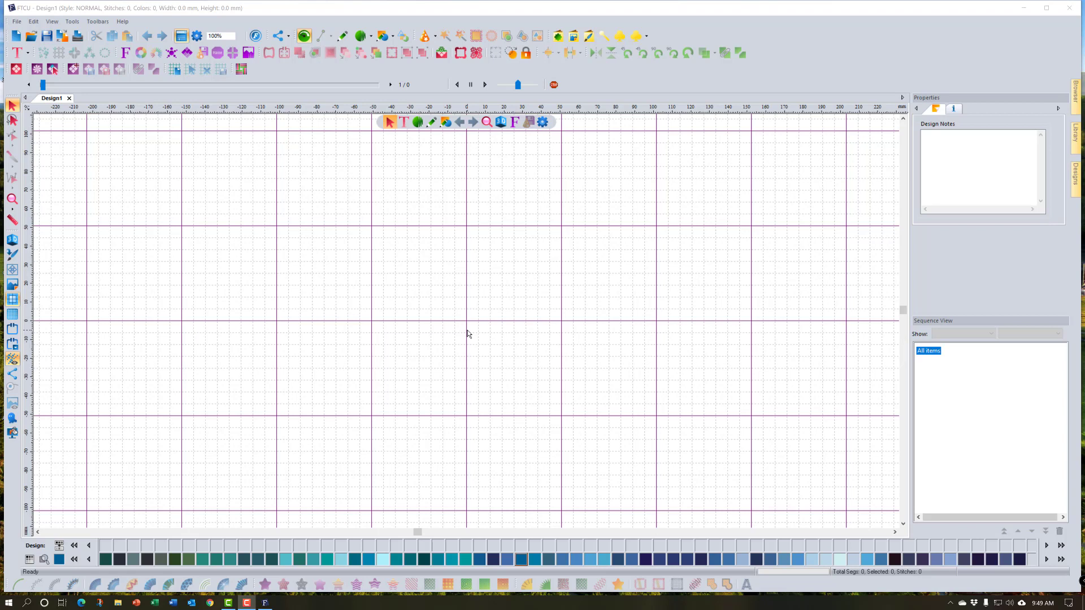
- Insert the FQD-CDE001 train decor into the empty design
{"action": "left_click", "coordinate": [475, 56]}
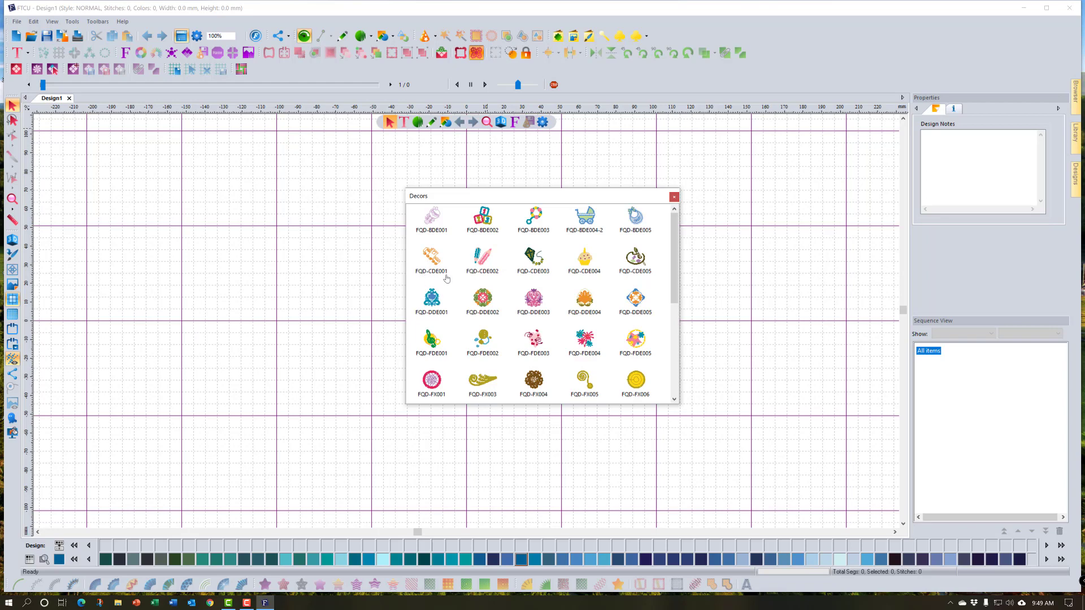
{"action": "double_click", "coordinate": [433, 260]}
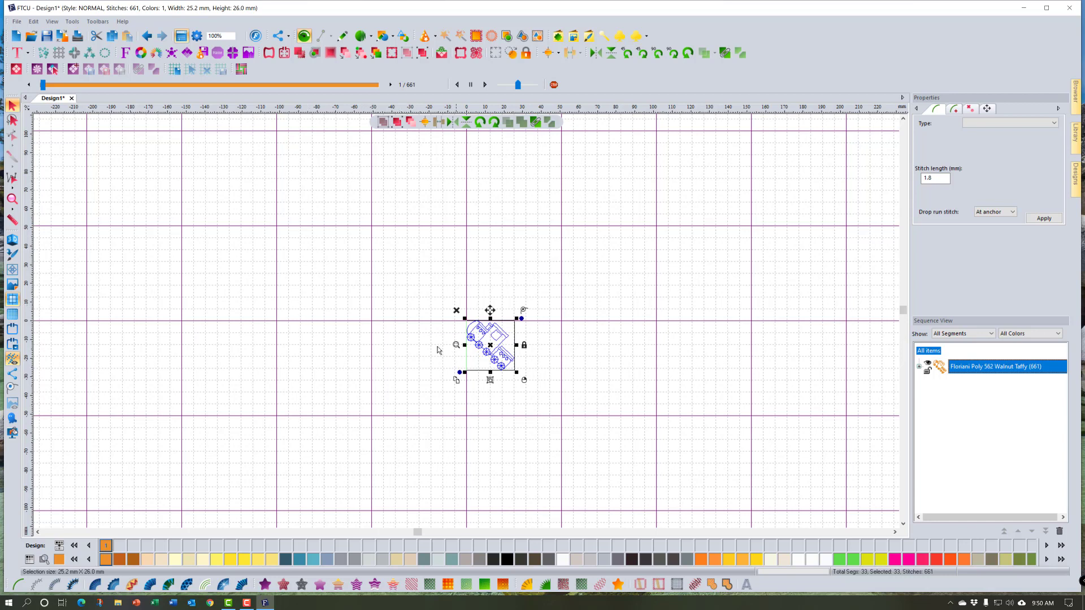
- Rotate the train decor until its wheels sit level, and ungroup it into separate run segments
{"action": "left_click", "coordinate": [12, 198]}
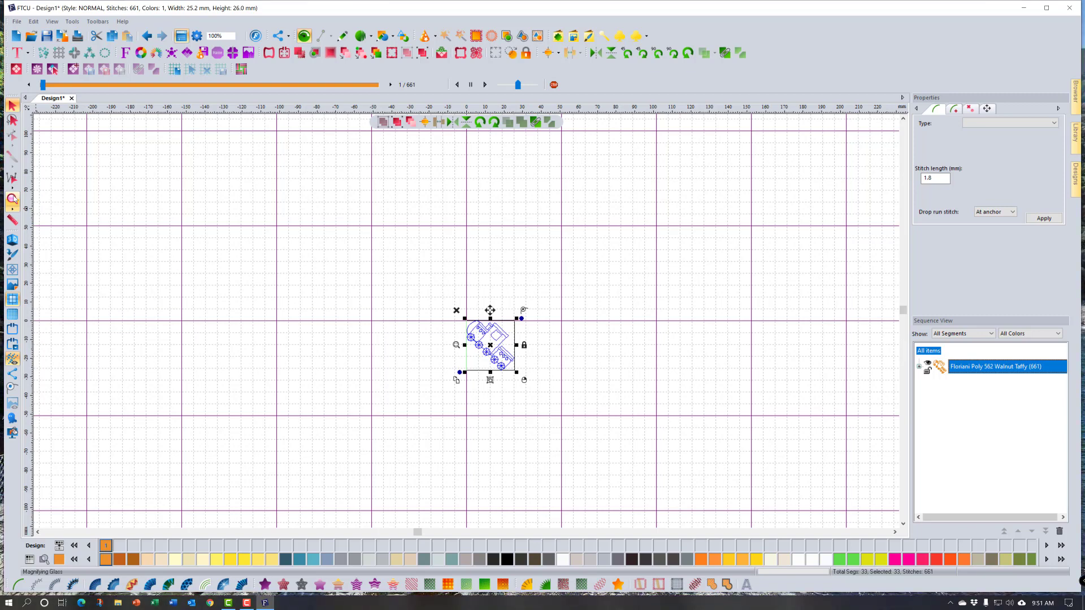
{"action": "left_click", "coordinate": [12, 199]}
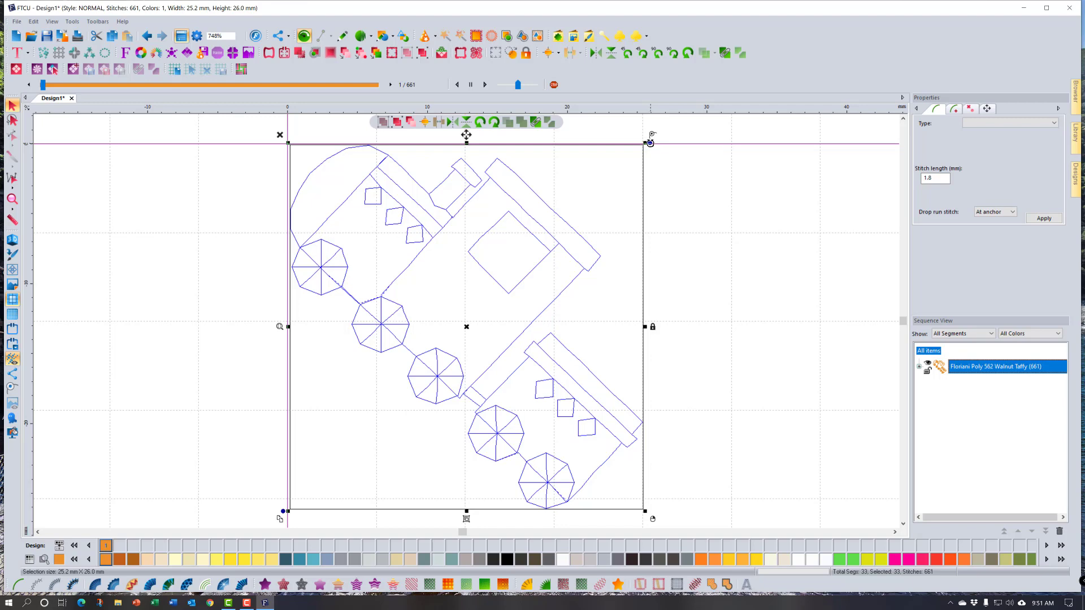
{"action": "left_click_drag", "start_coordinate": [651, 142], "coordinate": [470, 171]}
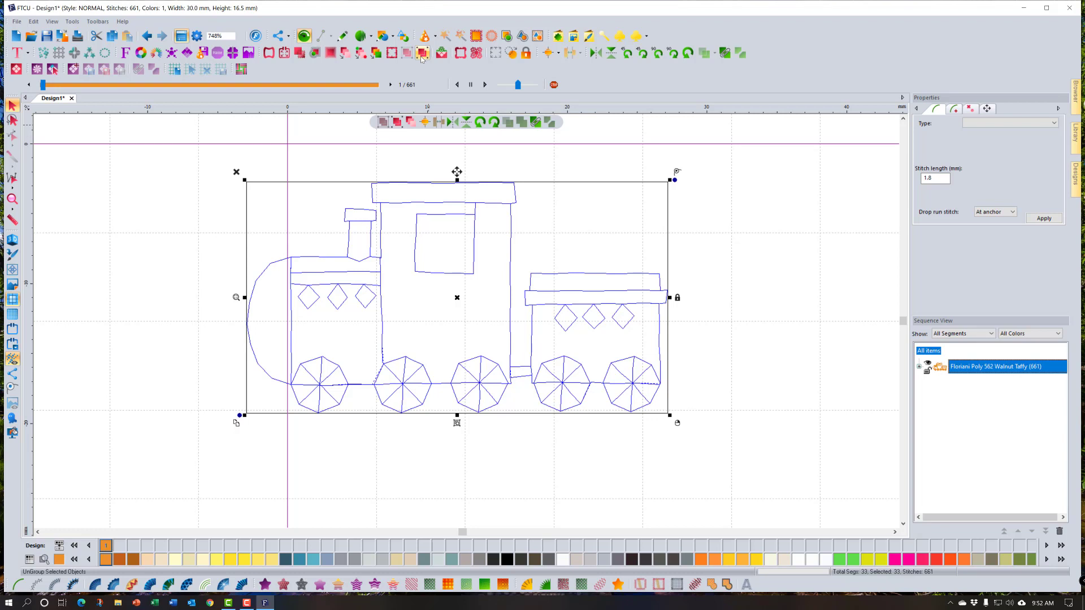
{"action": "left_click", "coordinate": [421, 57]}
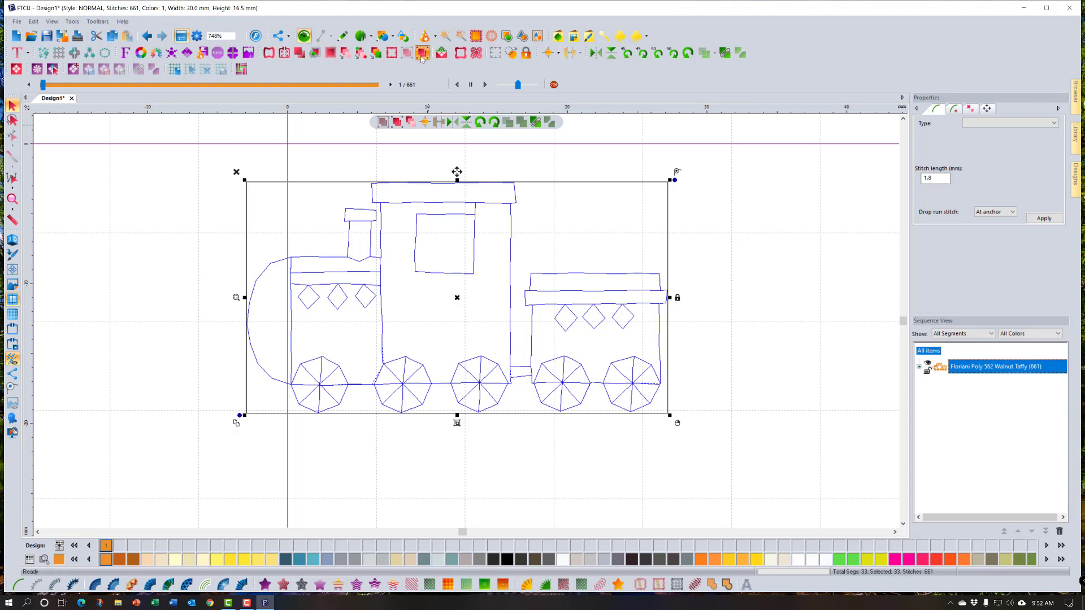
{"action": "left_click", "coordinate": [698, 233]}
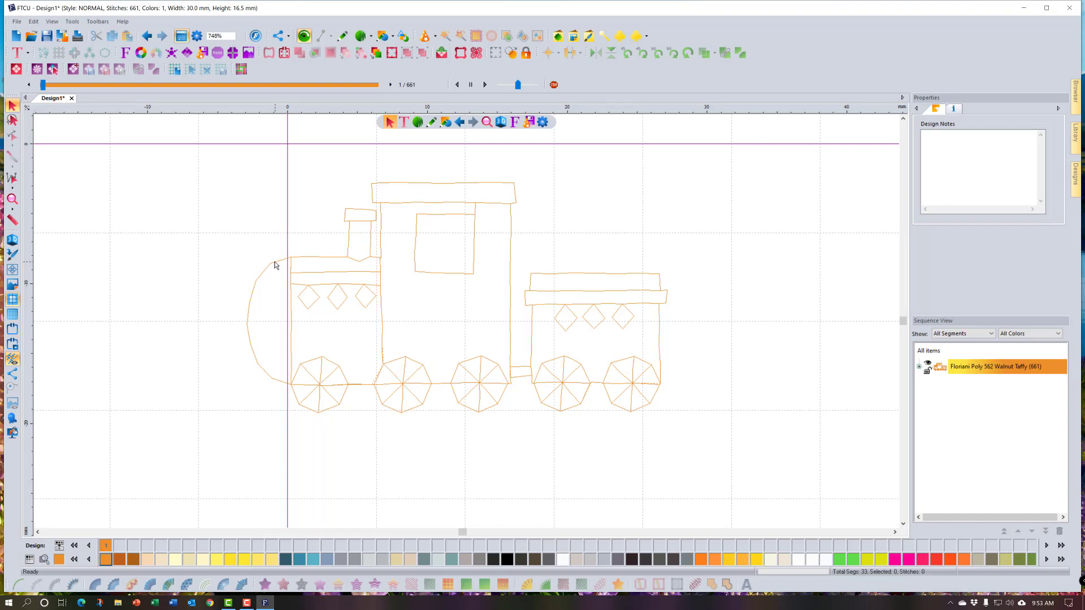
- Select the cab-roof run and the smokestack run in turn, clear the selection, and box-select the smokestack
{"action": "left_click", "coordinate": [397, 187]}
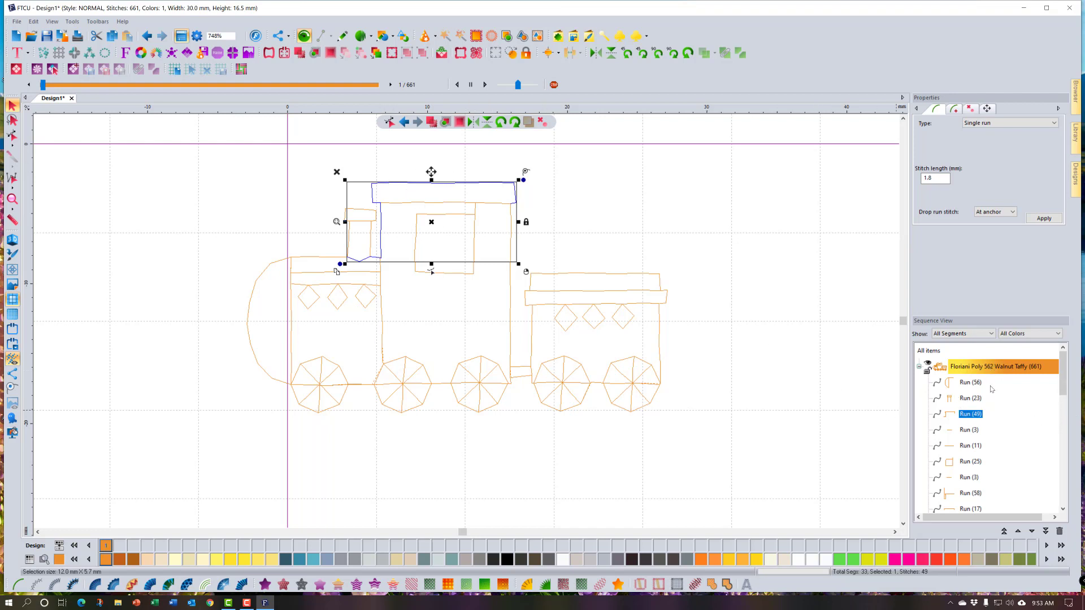
{"action": "left_click", "coordinate": [968, 399]}
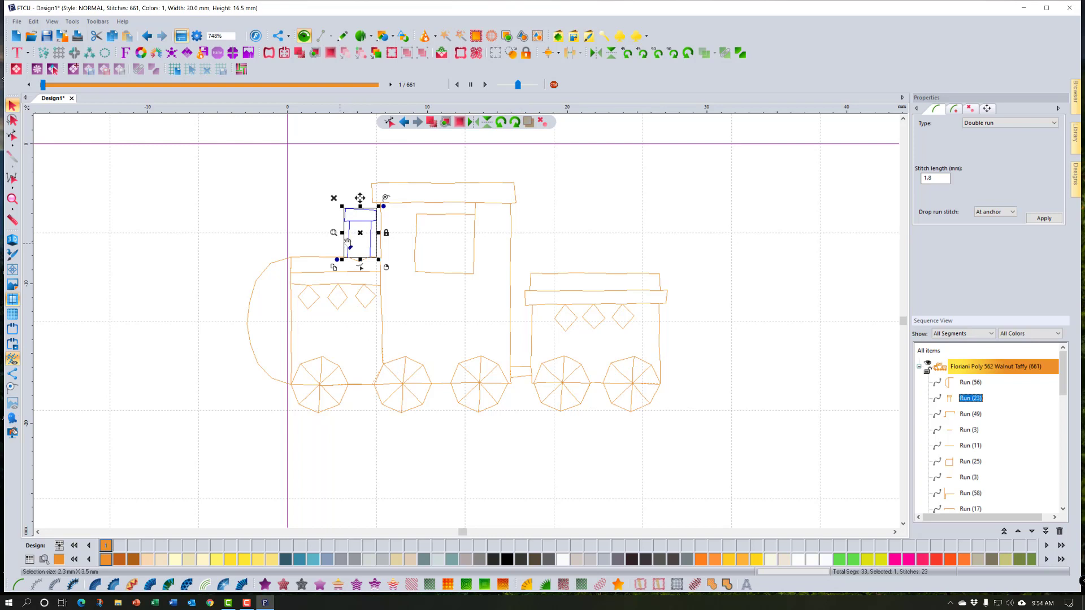
{"action": "left_click", "coordinate": [323, 229]}
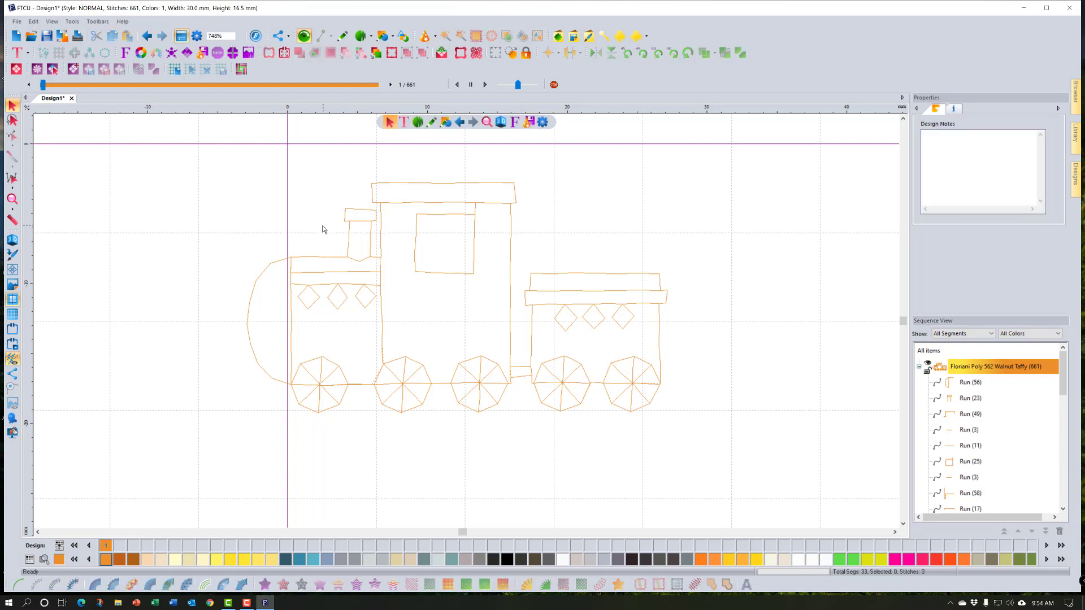
{"action": "left_click_drag", "start_coordinate": [332, 194], "coordinate": [388, 274]}
{"action": "left_click_drag", "start_coordinate": [388, 274], "coordinate": [388, 272]}
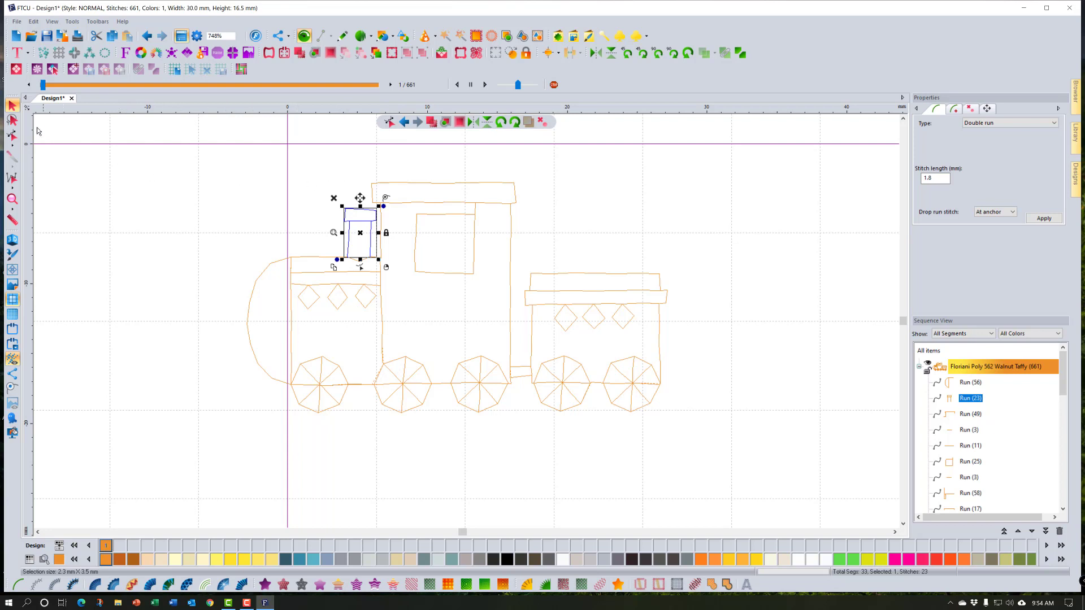
- Lasso the rear car with a freehand loop to select its segments, and clear the selection
{"action": "left_click", "coordinate": [12, 120]}
{"action": "mouse_move", "coordinate": [519, 262]}
{"action": "left_mouse_down"}
{"action": "mouse_move", "coordinate": [637, 247]}
{"action": "mouse_move", "coordinate": [682, 282]}
{"action": "mouse_move", "coordinate": [685, 328]}
{"action": "mouse_move", "coordinate": [672, 395]}
{"action": "mouse_move", "coordinate": [630, 435]}
{"action": "mouse_move", "coordinate": [542, 435]}
{"action": "mouse_move", "coordinate": [527, 422]}
{"action": "left_mouse_up"}
{"action": "mouse_move", "coordinate": [518, 408]}
{"action": "left_mouse_down"}
{"action": "mouse_move", "coordinate": [503, 314]}
{"action": "mouse_move", "coordinate": [514, 264]}
{"action": "left_mouse_up"}
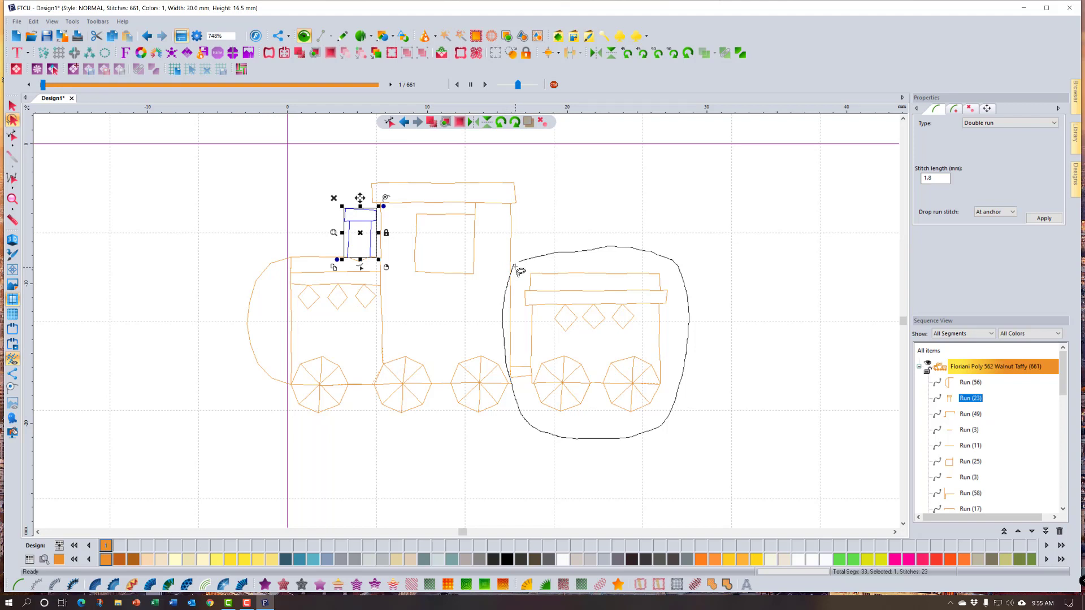
{"action": "left_click_drag", "start_coordinate": [515, 270], "coordinate": [515, 271]}
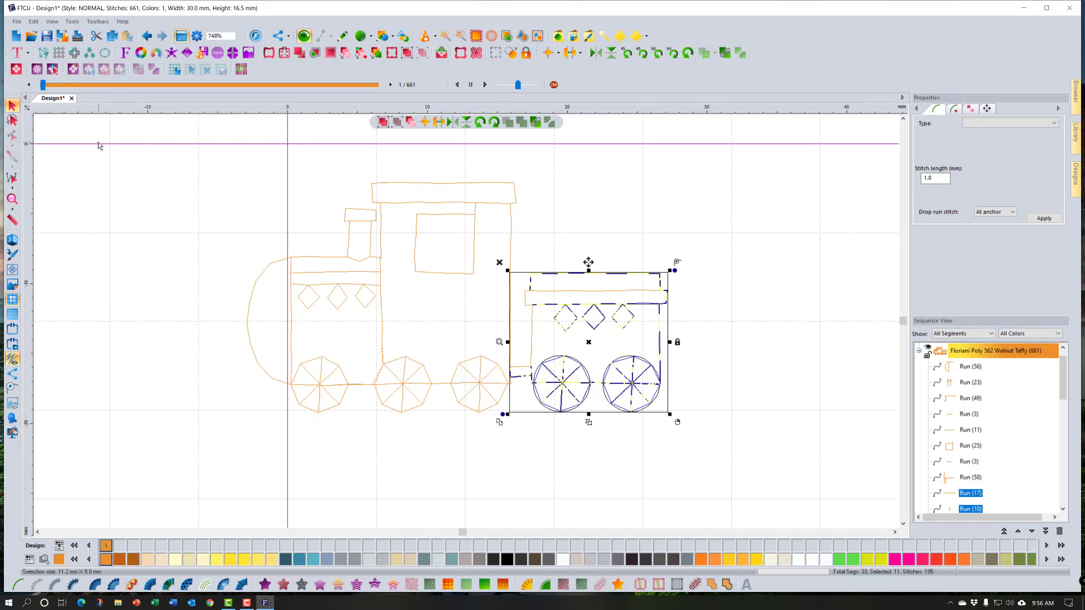
{"action": "key", "text": "Escape"}
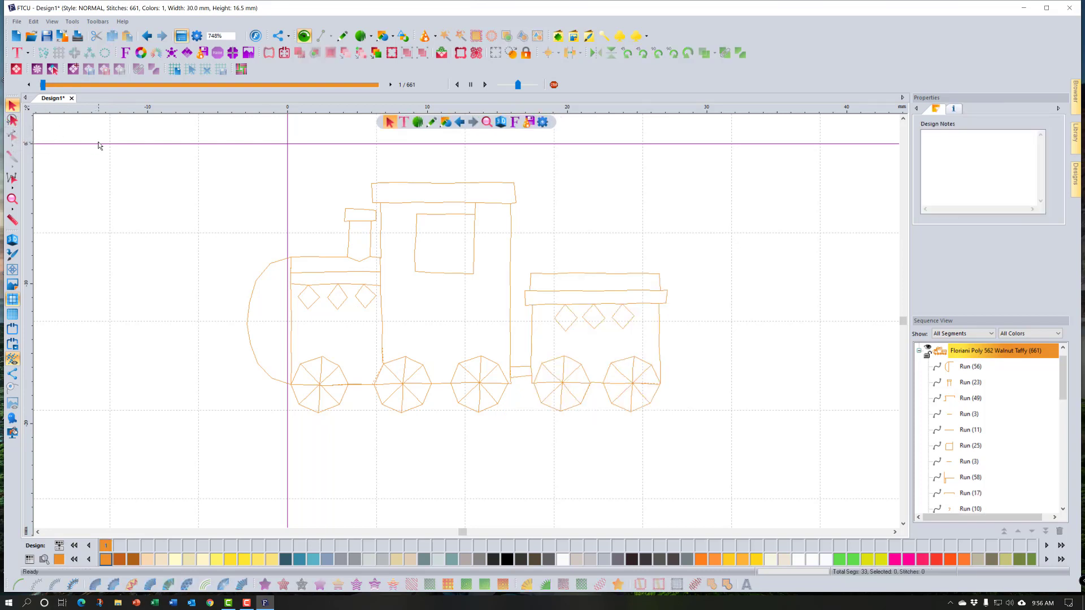
- Select the rear car's segments with a straight-sided lasso placed point by point around the car and its coupling
{"action": "left_click", "coordinate": [13, 119]}
{"action": "left_click", "coordinate": [508, 379]}
{"action": "left_click", "coordinate": [506, 355]}
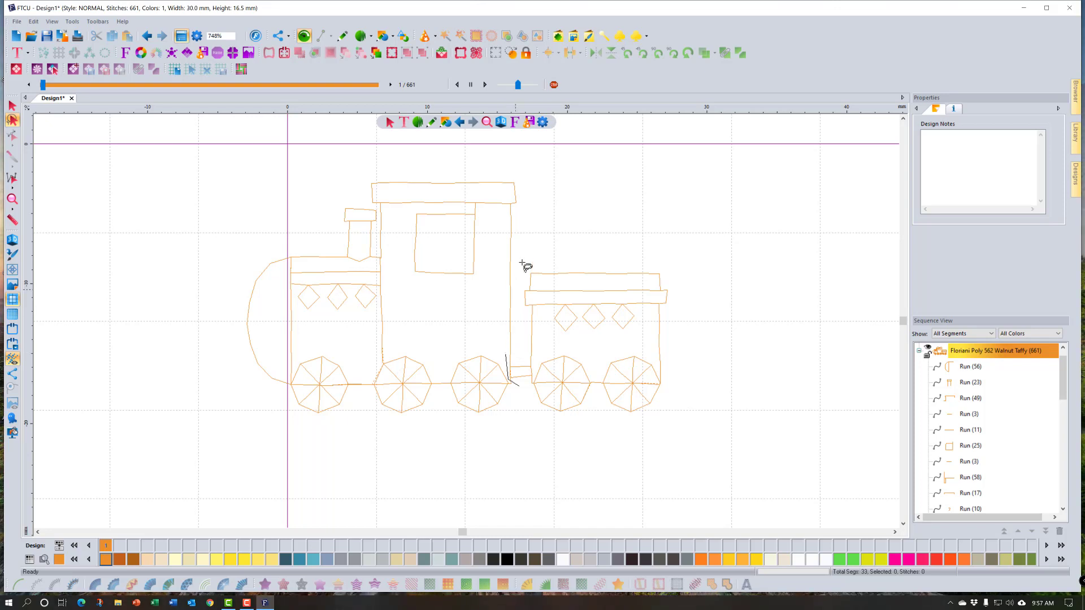
{"action": "left_click", "coordinate": [533, 233]}
{"action": "left_click", "coordinate": [703, 234]}
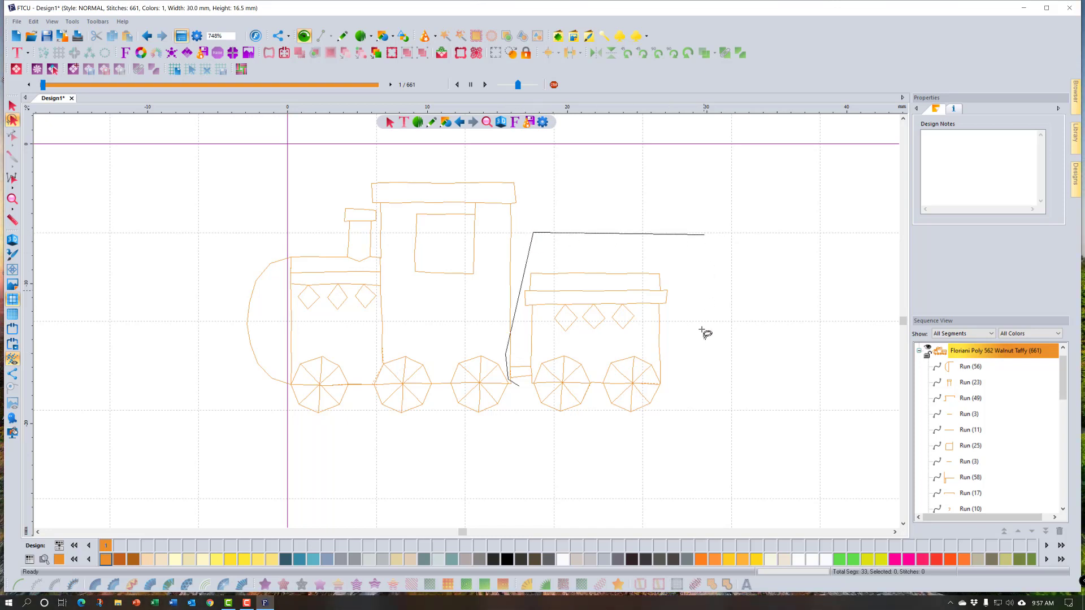
{"action": "left_click", "coordinate": [701, 425]}
{"action": "left_click", "coordinate": [531, 441]}
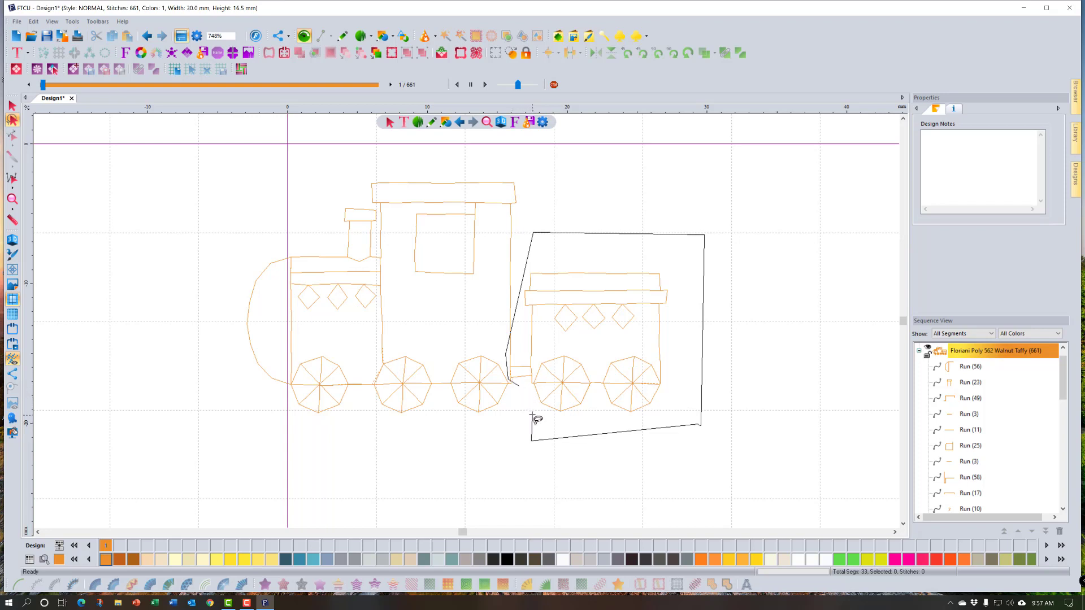
{"action": "double_click", "coordinate": [533, 416]}
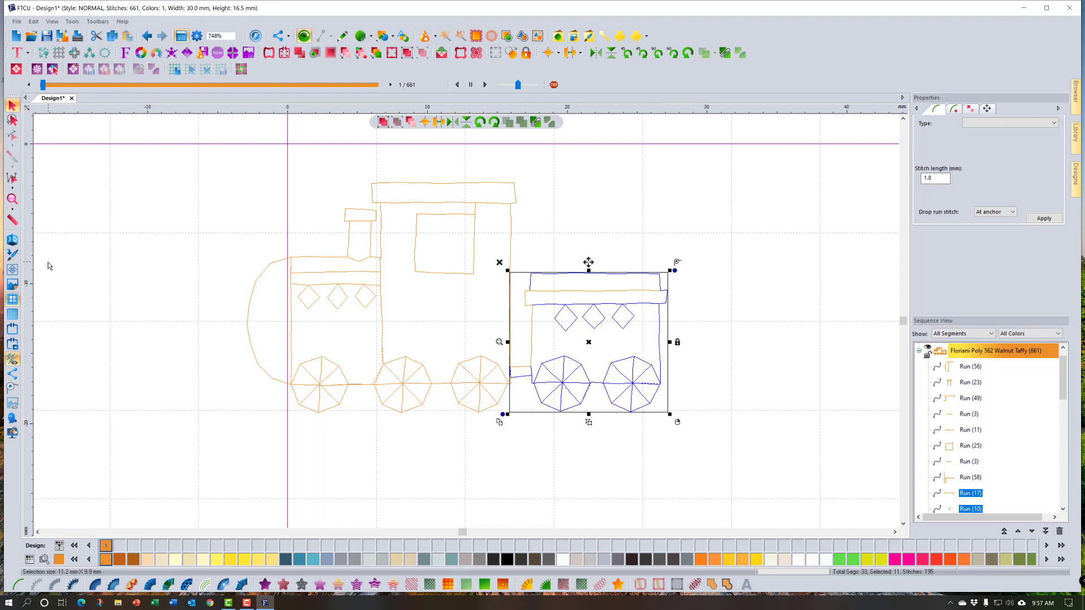
- Turn on the 3D stitch view and clear the rear car selection
{"action": "left_click", "coordinate": [12, 239]}
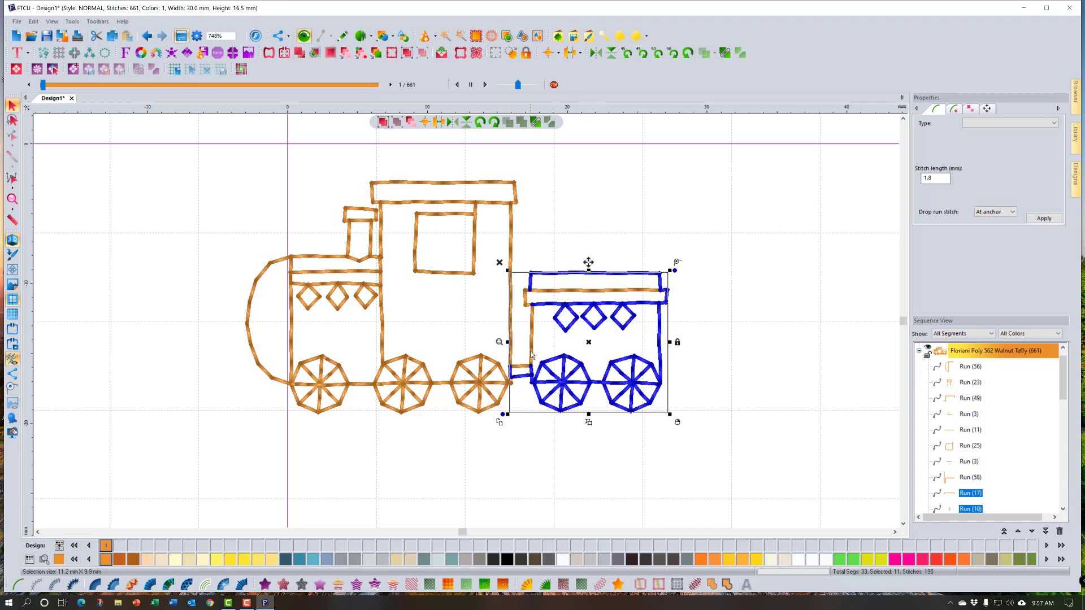
{"action": "left_click", "coordinate": [577, 469]}
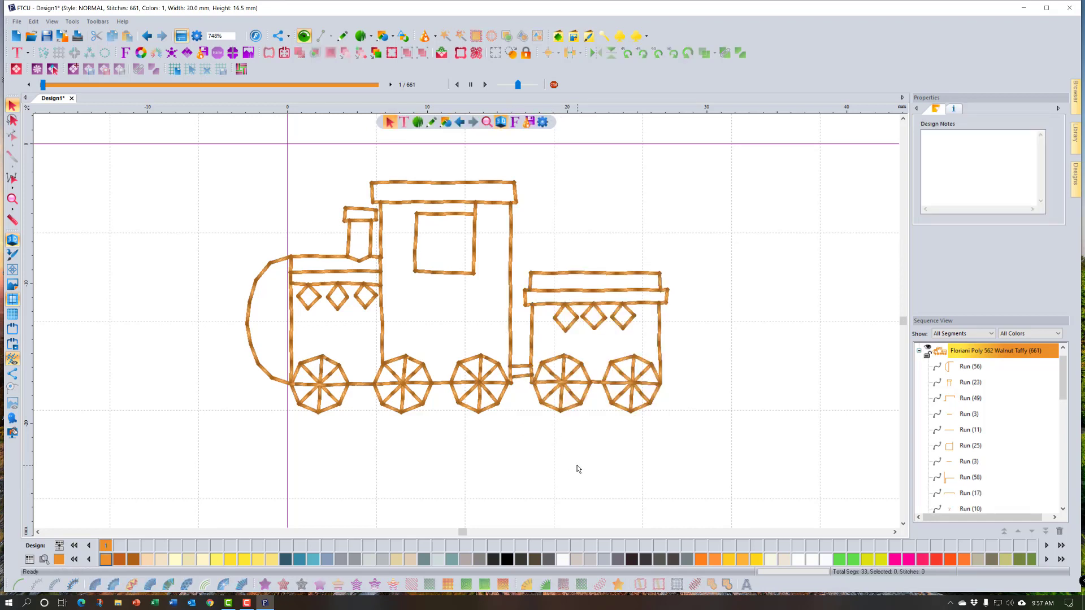
- Split the run joining the cab's back wall to the rear car at the corner where the coupling's upper line starts
{"action": "left_click", "coordinate": [532, 327]}
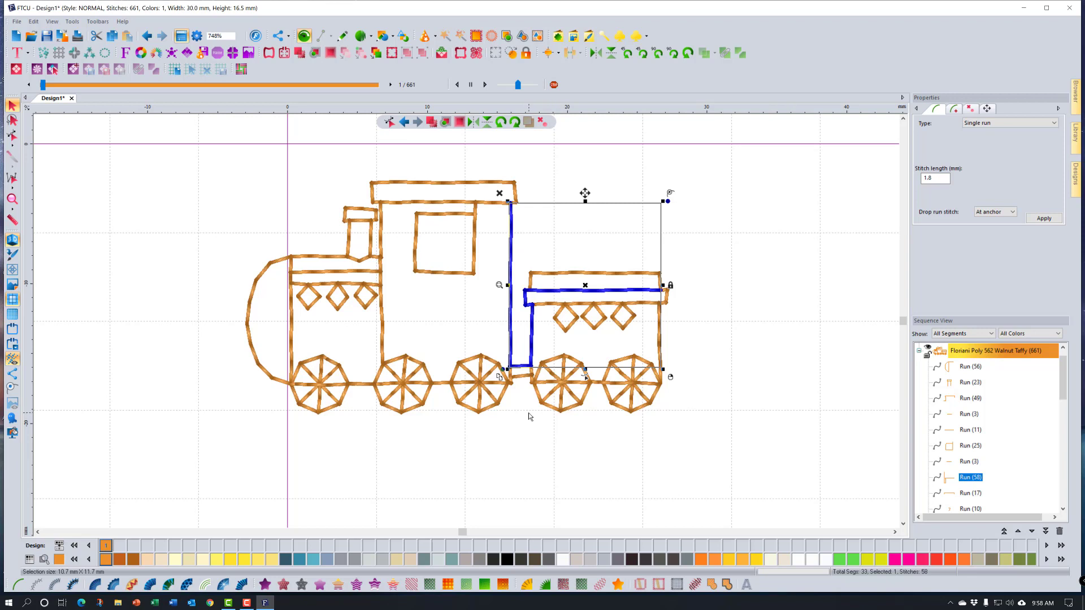
{"action": "left_click", "coordinate": [12, 136]}
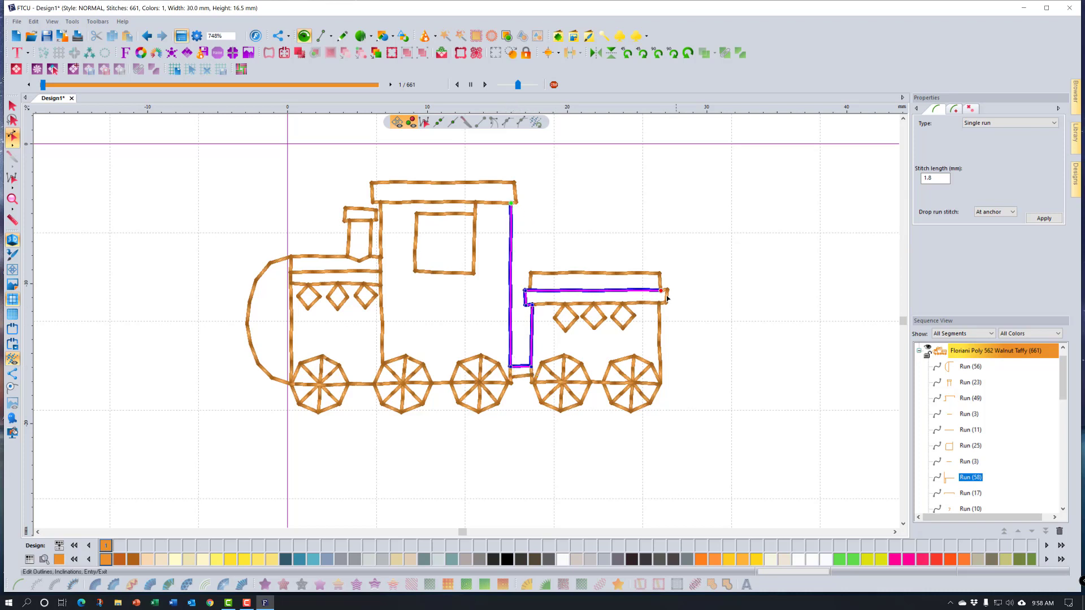
{"action": "right_click", "coordinate": [512, 370]}
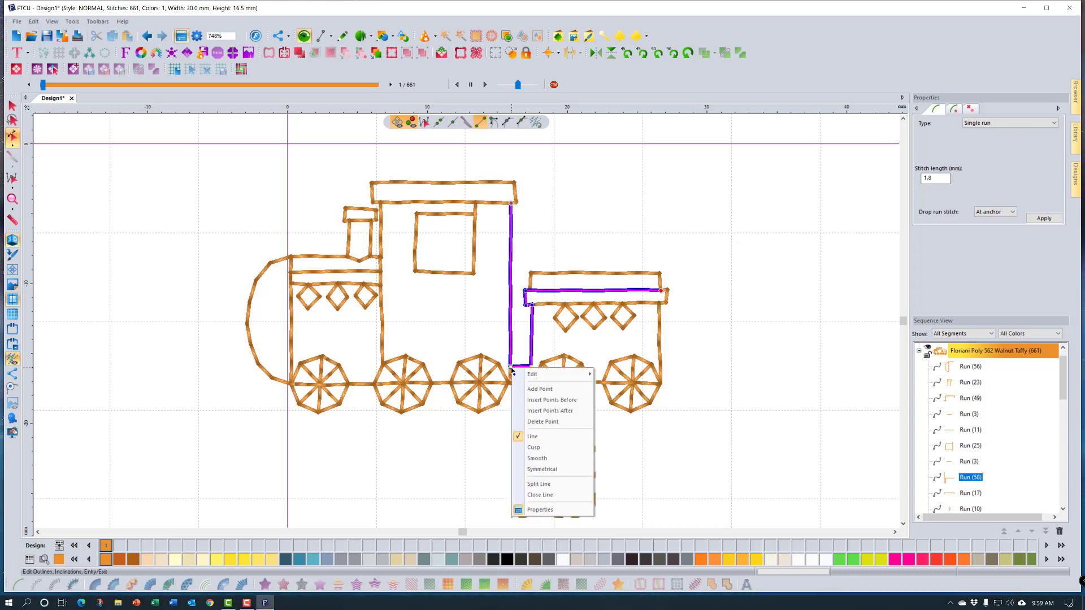
{"action": "left_click", "coordinate": [577, 488]}
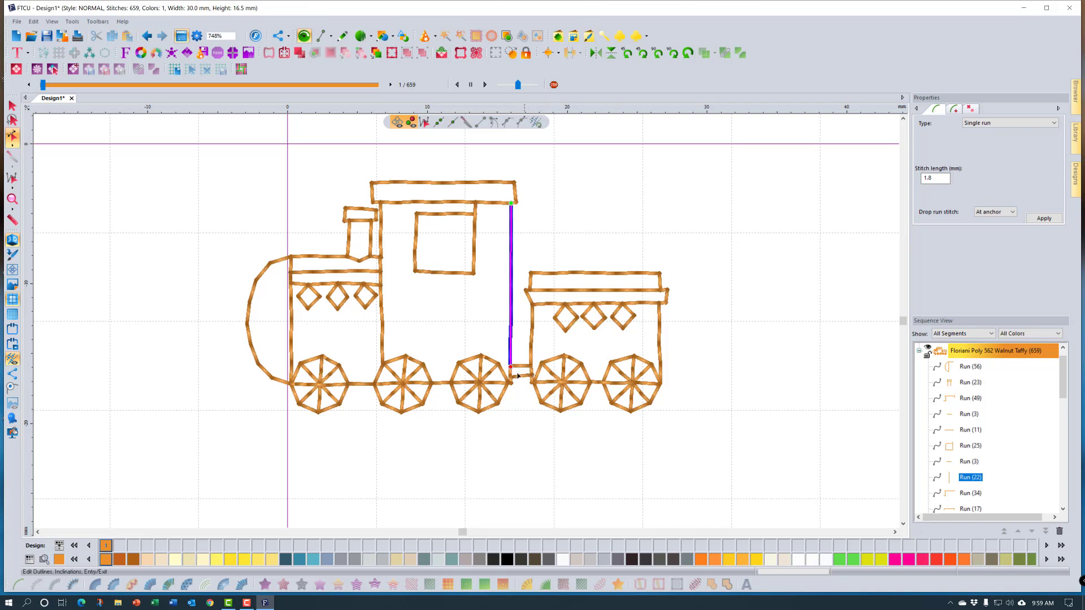
{"action": "left_click", "coordinate": [545, 436]}
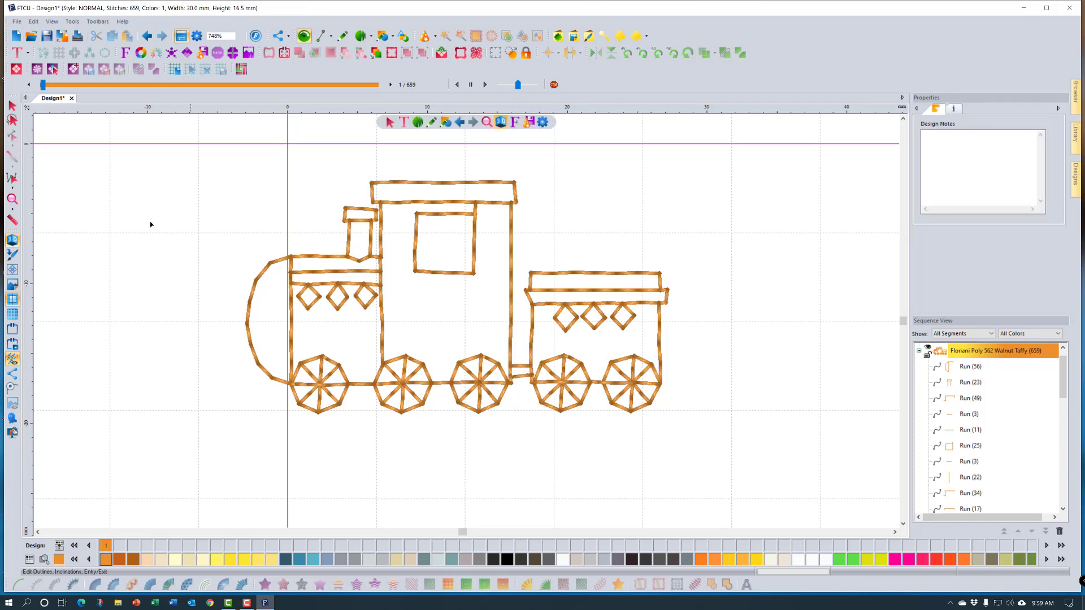
- Lasso the rear car and its coupling point by point and delete the selected segments
{"action": "left_click", "coordinate": [12, 120]}
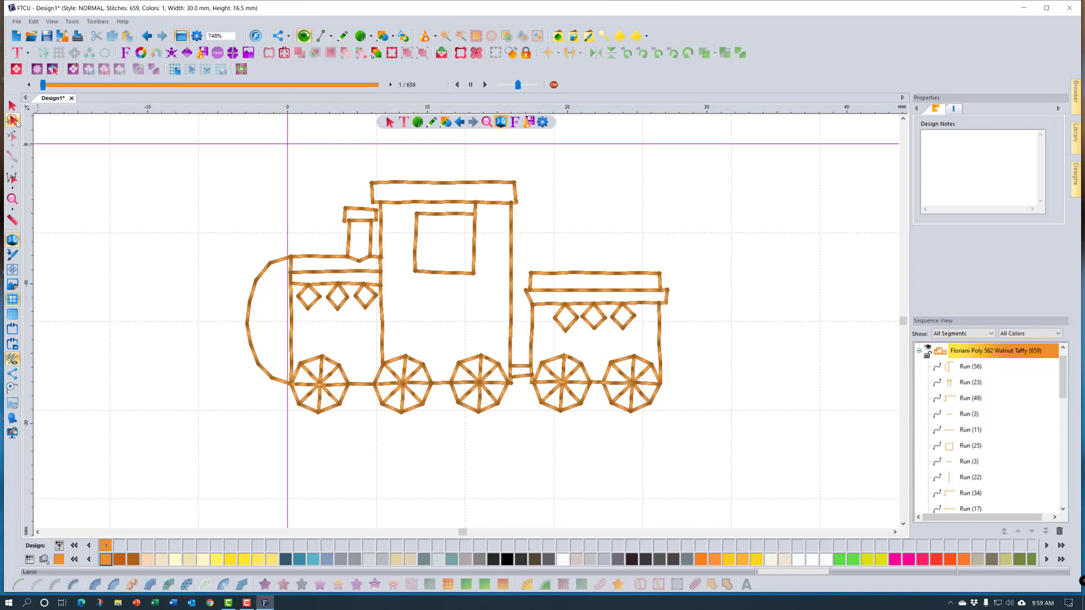
{"action": "left_click", "coordinate": [522, 393]}
{"action": "left_click", "coordinate": [503, 368]}
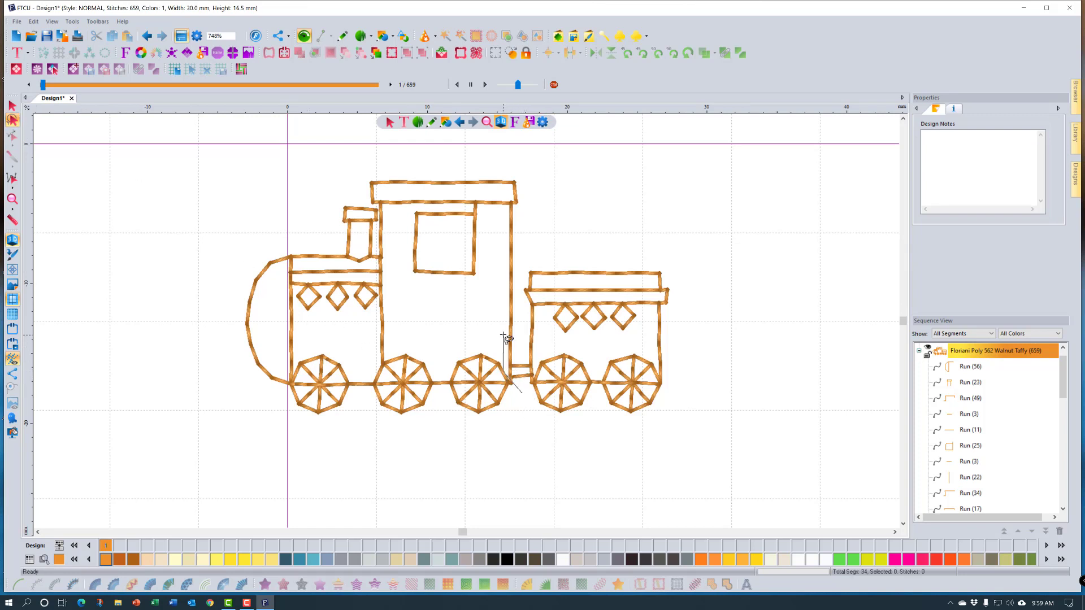
{"action": "left_click", "coordinate": [519, 240]}
{"action": "left_click", "coordinate": [668, 235]}
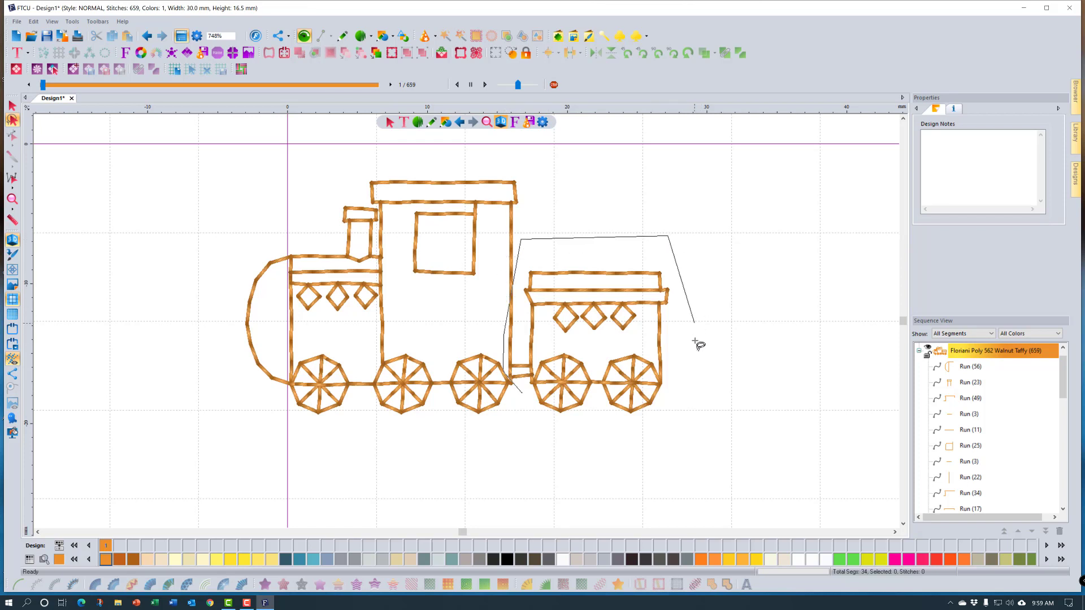
{"action": "left_click", "coordinate": [694, 341]}
{"action": "left_click", "coordinate": [685, 421]}
{"action": "left_click", "coordinate": [525, 429]}
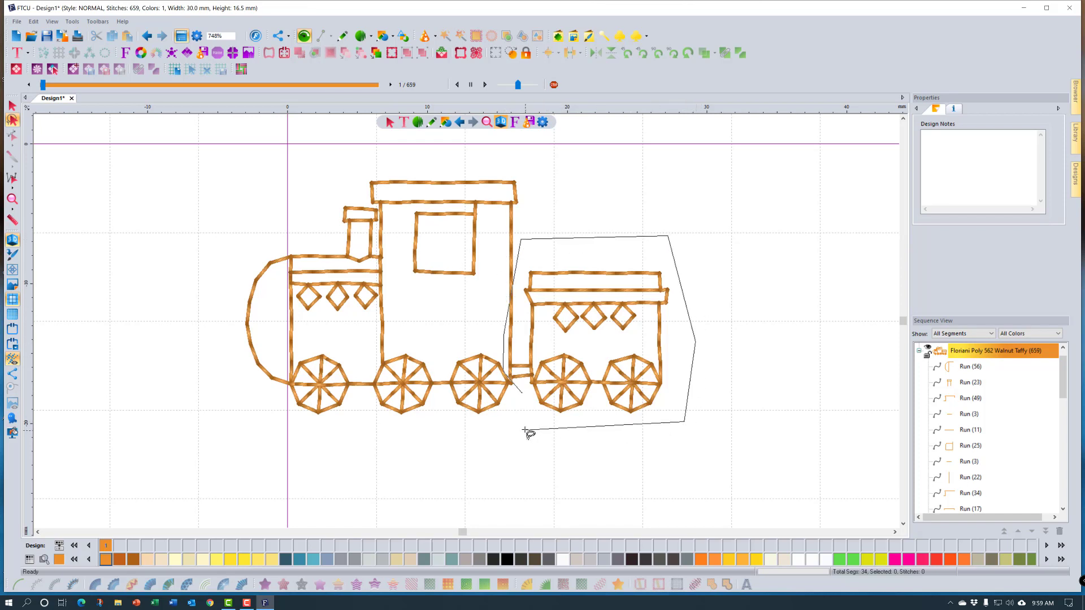
{"action": "left_click", "coordinate": [525, 429]}
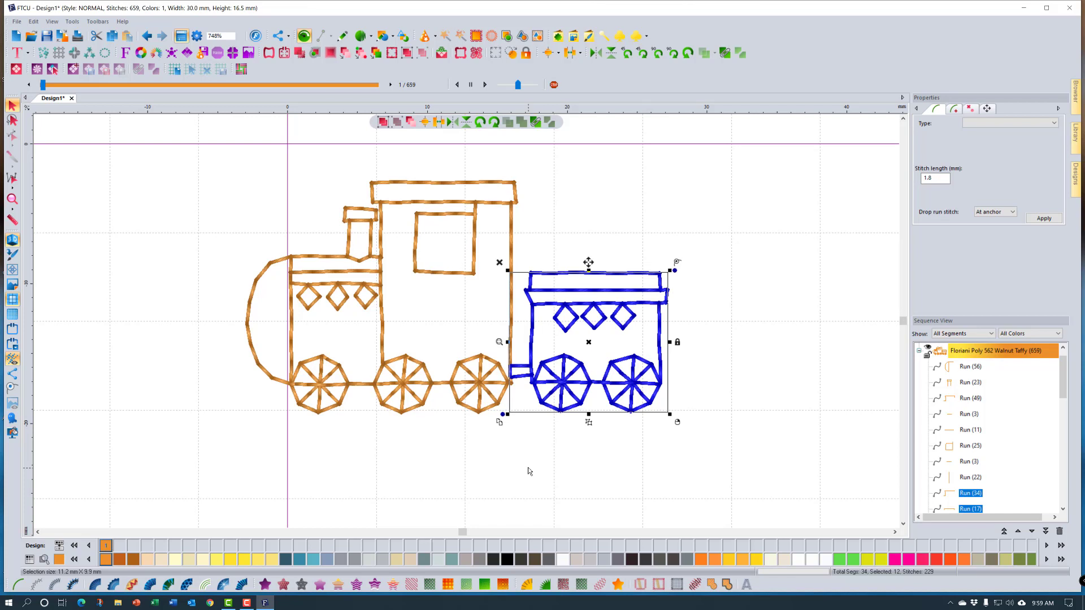
{"action": "key", "text": "Delete"}
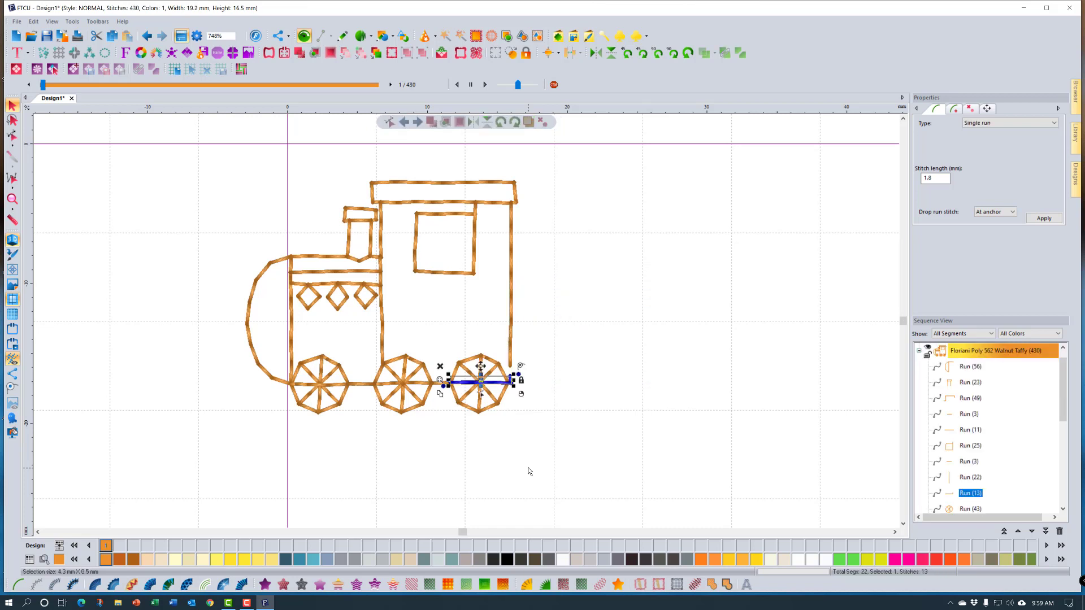
{"action": "left_click", "coordinate": [528, 471]}
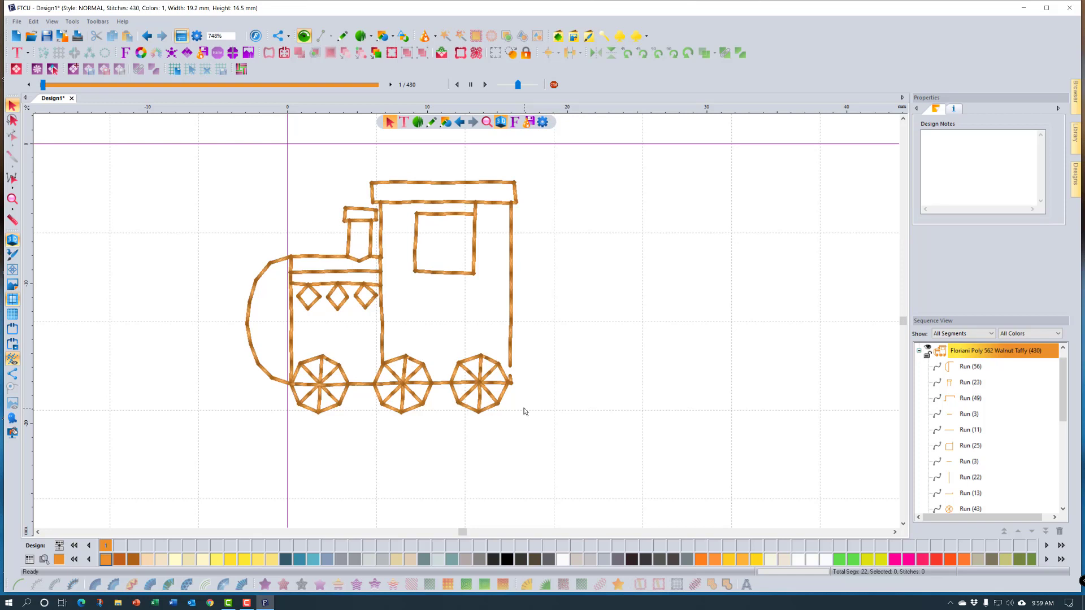
- Undo the rear car deletion and the split of the connecting run
{"action": "left_click", "coordinate": [146, 39]}
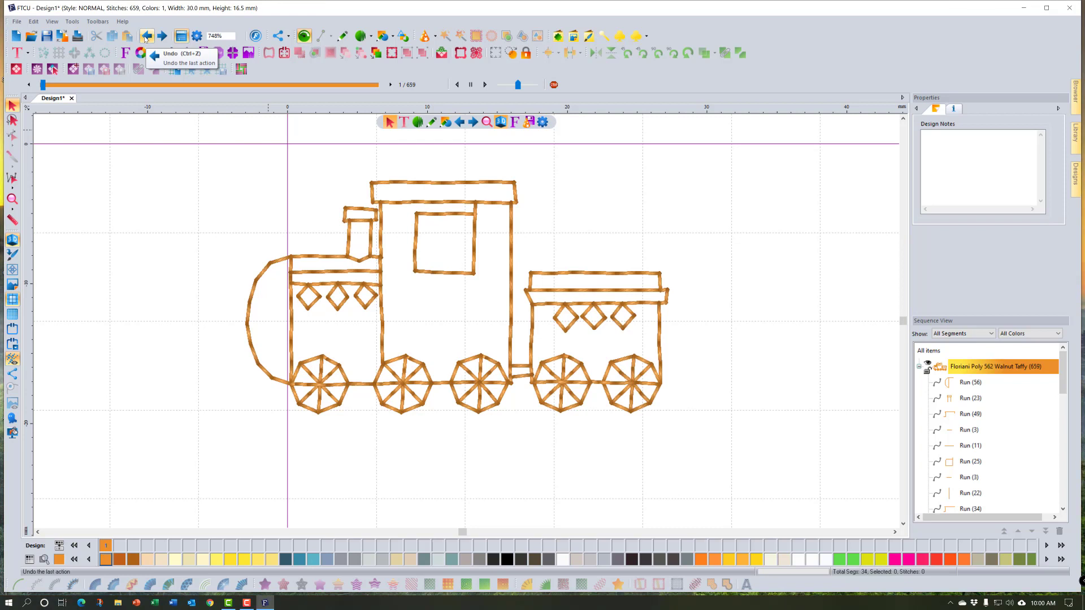
{"action": "left_click", "coordinate": [145, 38]}
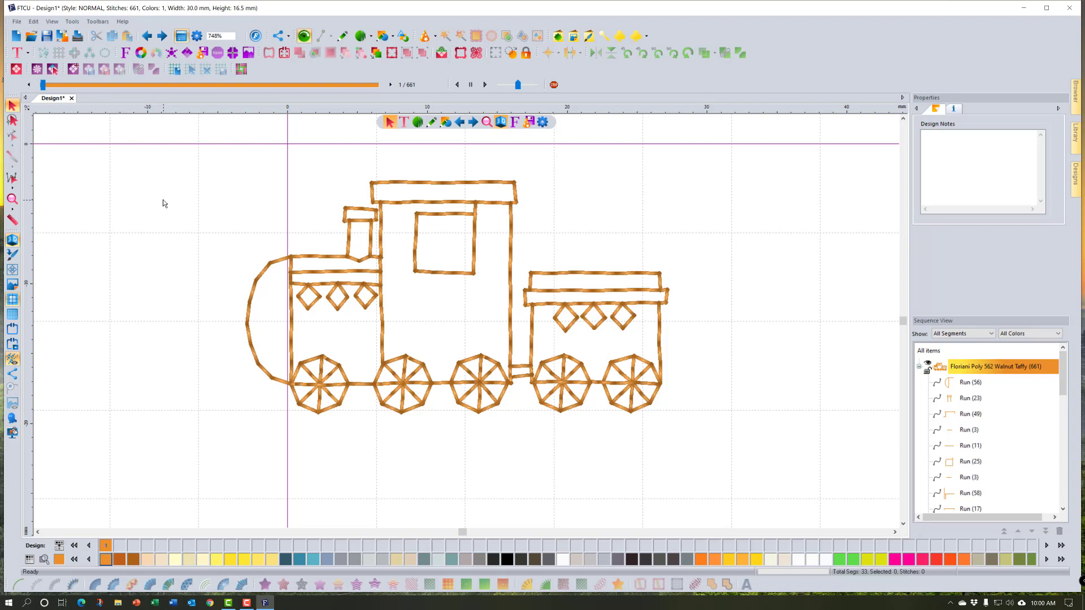
- Split the run joining the cab's back wall to the rear car at the corner where the coupling's upper line starts
{"action": "left_click", "coordinate": [512, 375]}
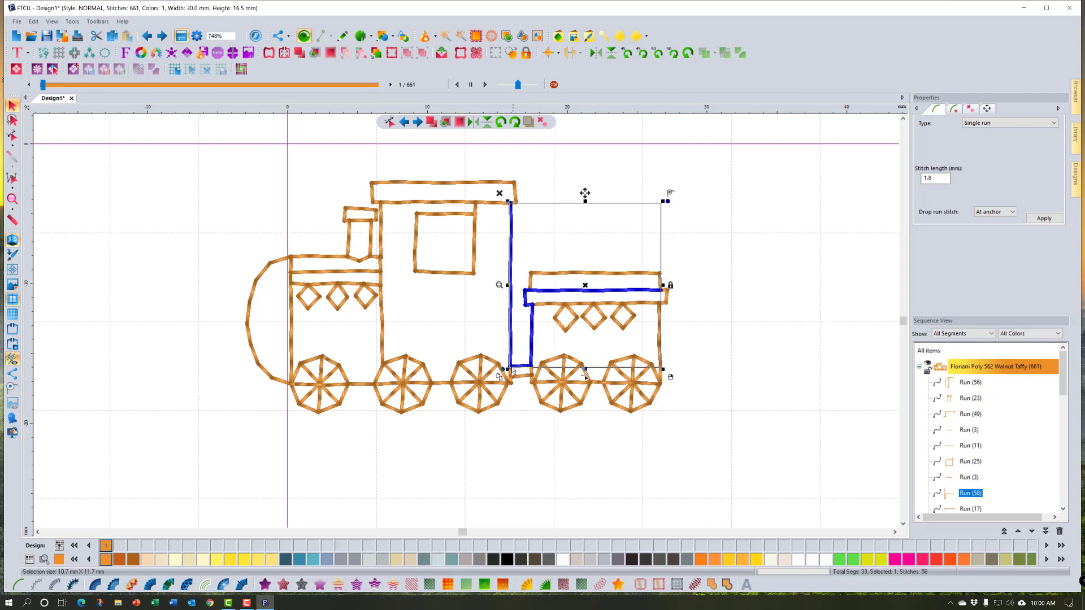
{"action": "left_click", "coordinate": [12, 136]}
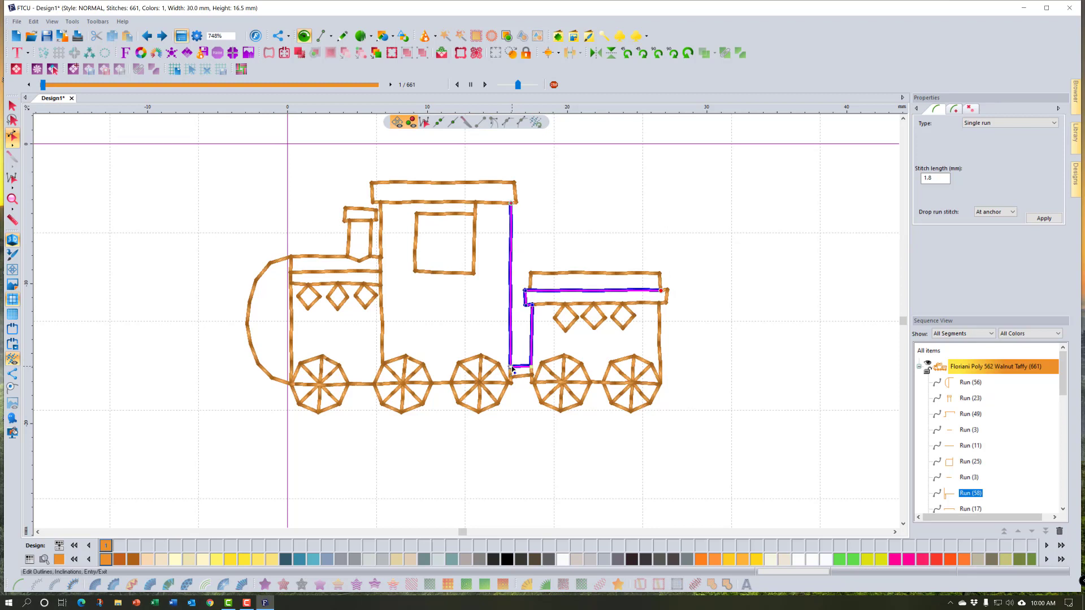
{"action": "right_click", "coordinate": [513, 369]}
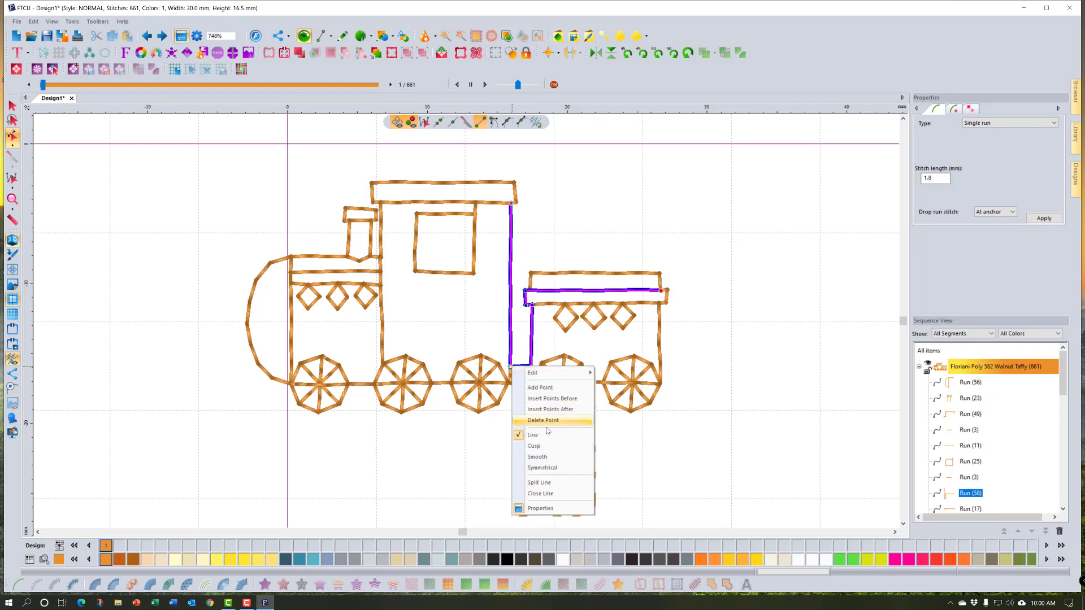
{"action": "left_click", "coordinate": [540, 483]}
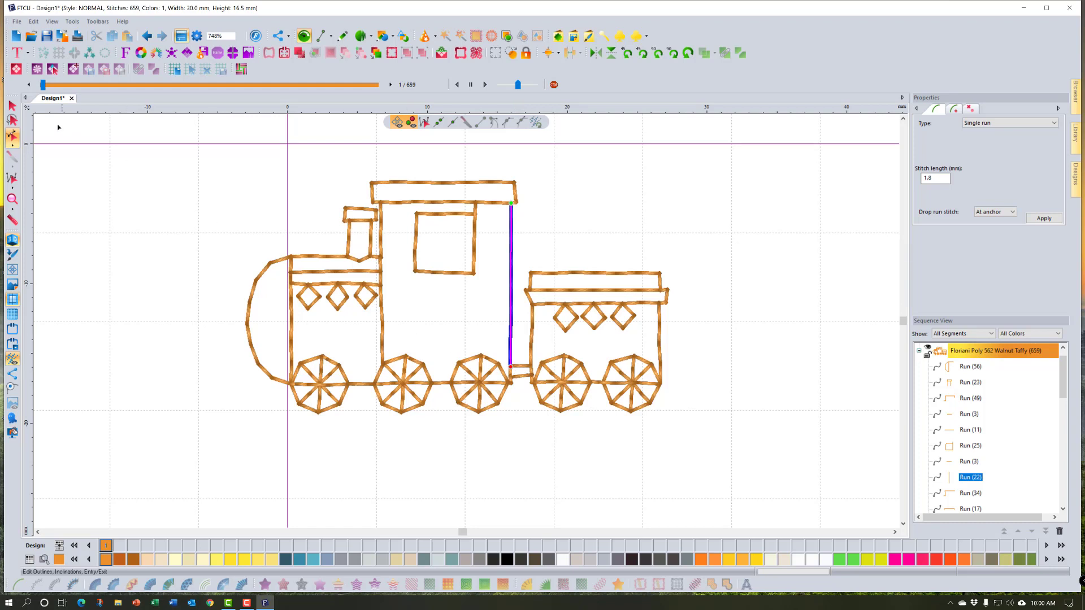
- Delete the split-off run forming the coupling's upper line, the rear car's front wall and its roof edge
{"action": "left_click", "coordinate": [12, 105]}
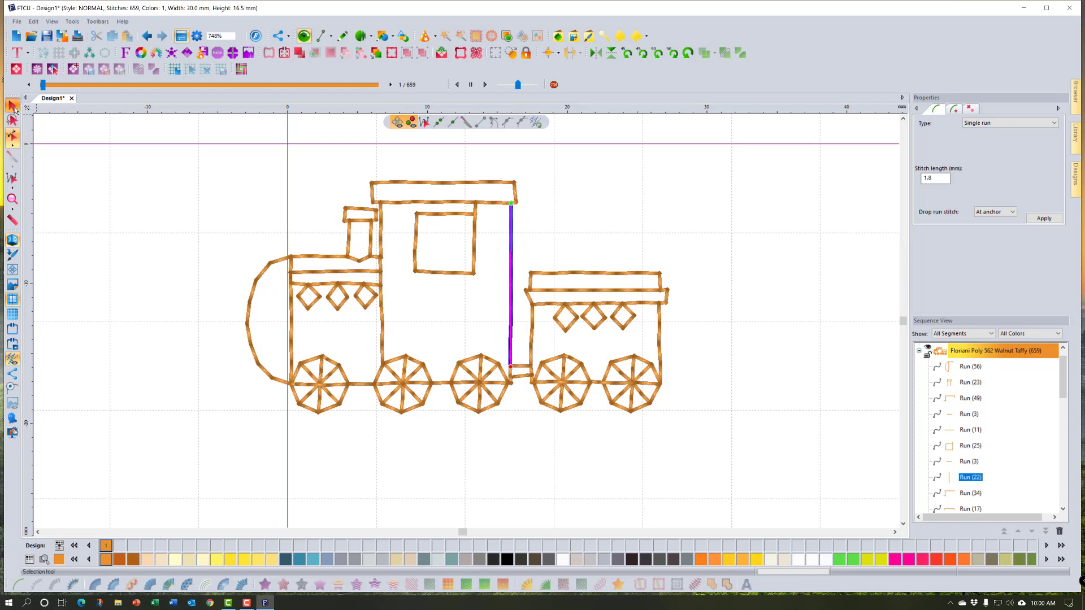
{"action": "left_click", "coordinate": [539, 428]}
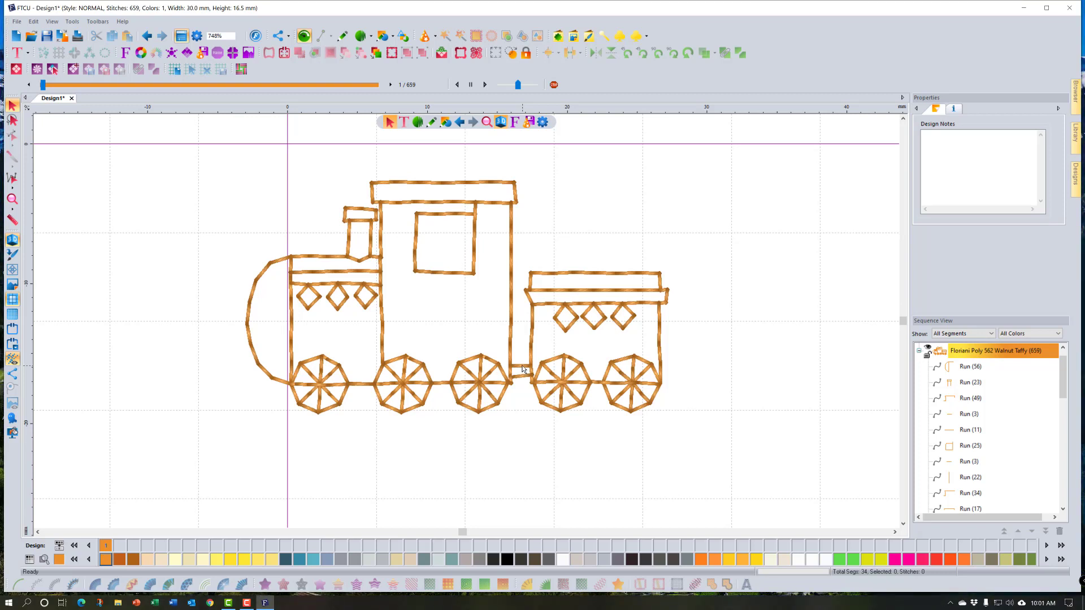
{"action": "left_click", "coordinate": [544, 291]}
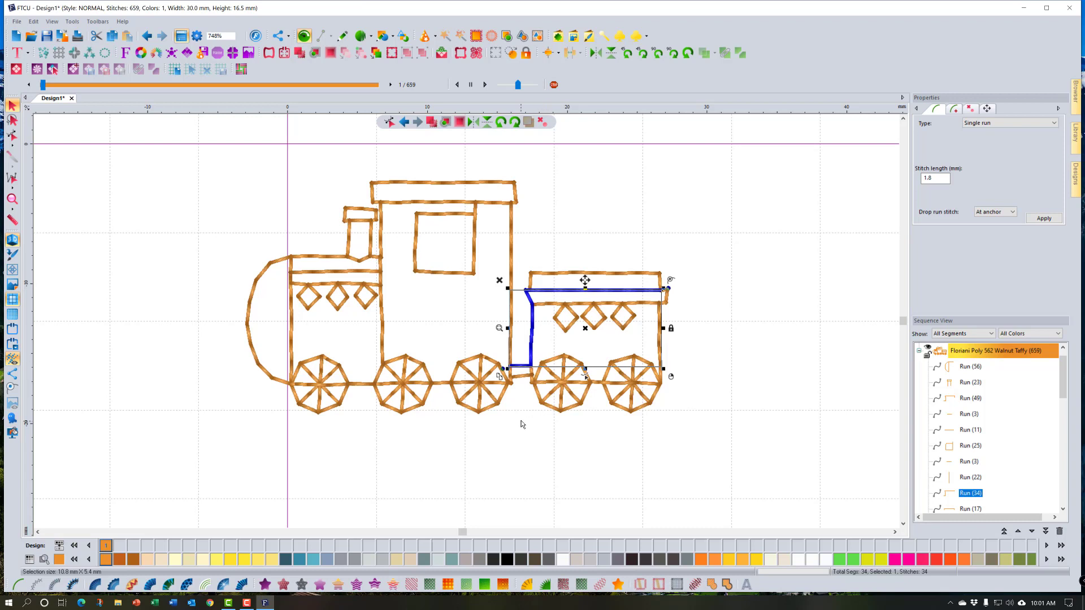
{"action": "key", "text": "Delete"}
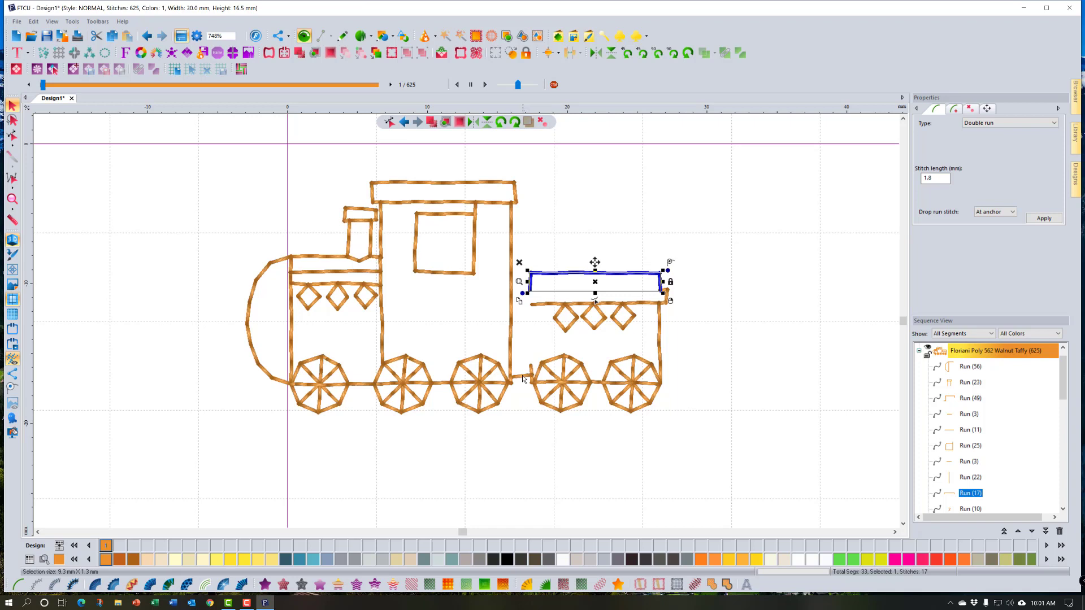
{"action": "key", "text": "Escape"}
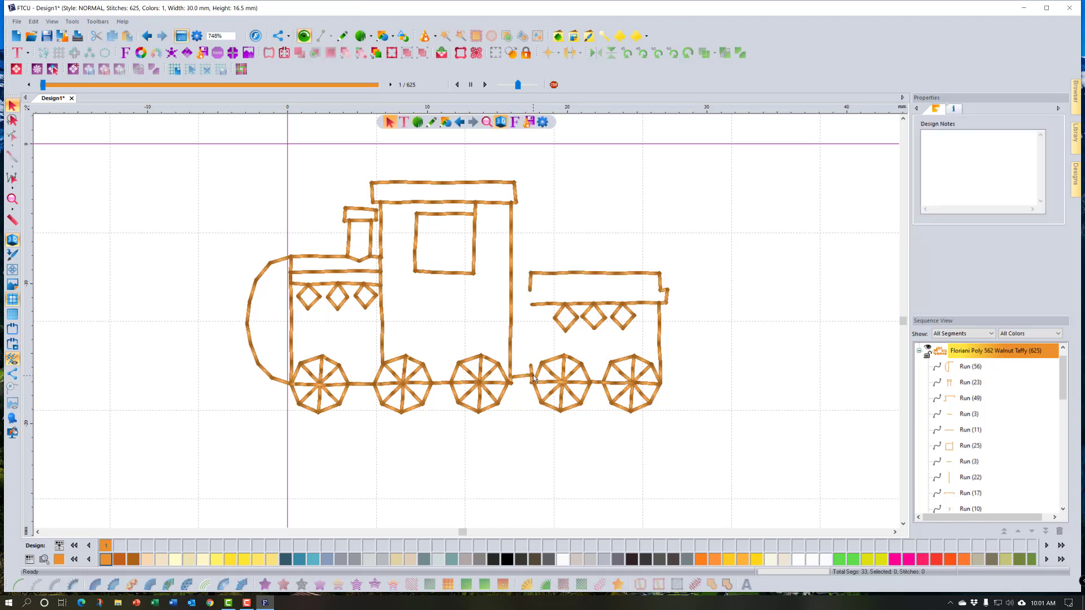
- Clear the selection of the rear car's lower line and turn off the 3D stitch view
{"action": "left_click", "coordinate": [534, 375]}
{"action": "left_click", "coordinate": [521, 378]}
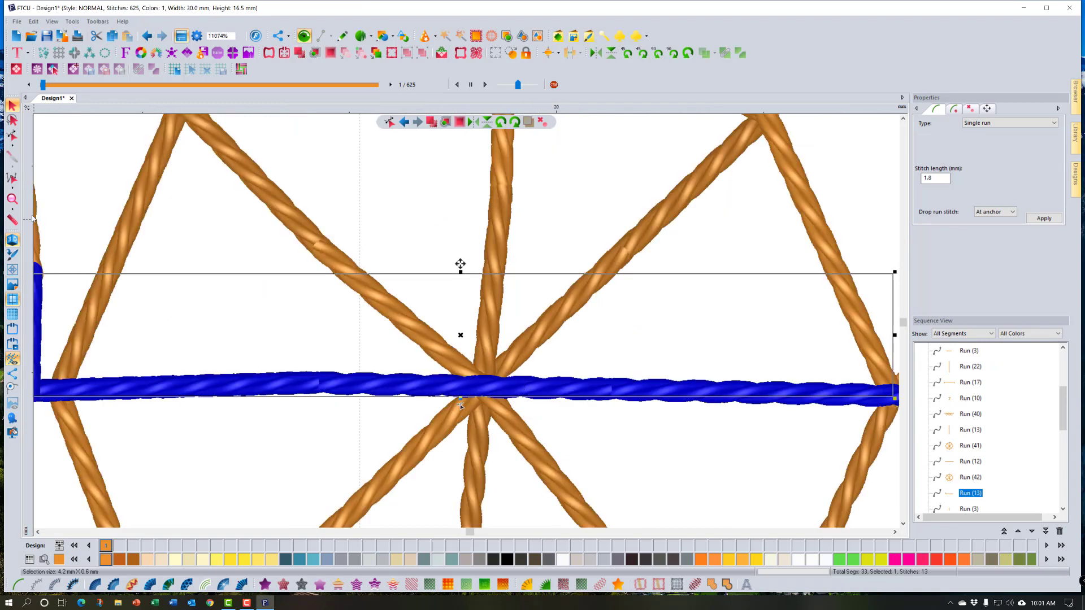
{"action": "left_click", "coordinate": [16, 199]}
{"action": "left_click", "coordinate": [15, 199]}
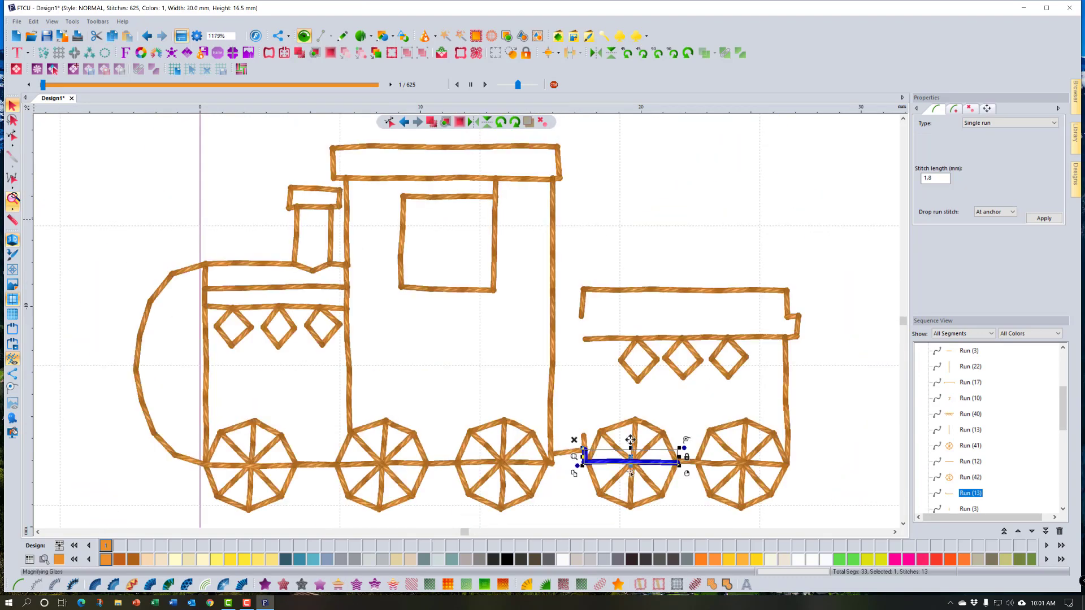
{"action": "left_click", "coordinate": [561, 463]}
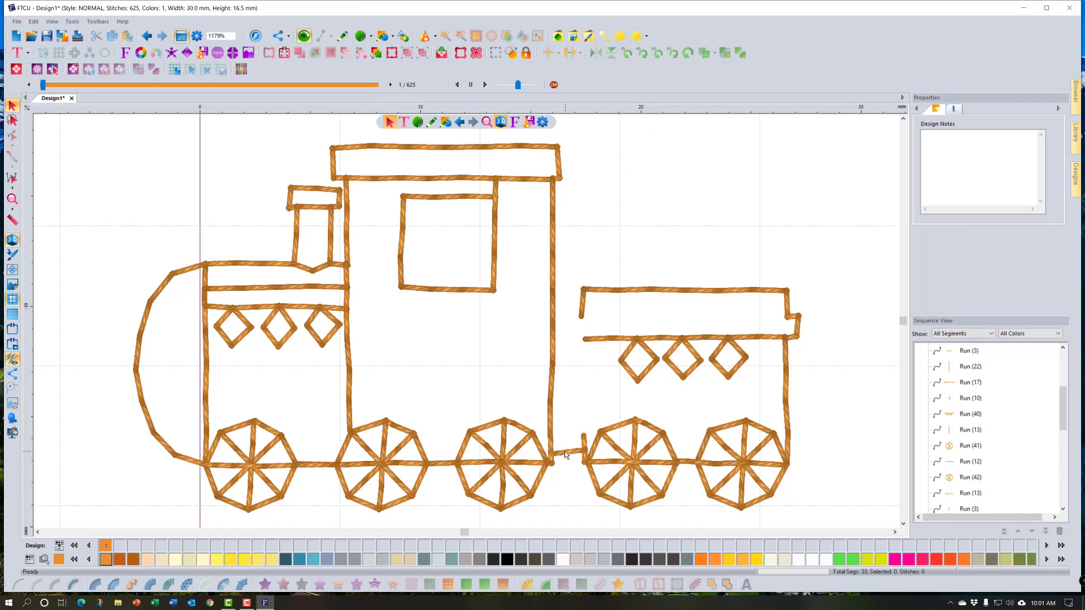
{"action": "left_click", "coordinate": [12, 239]}
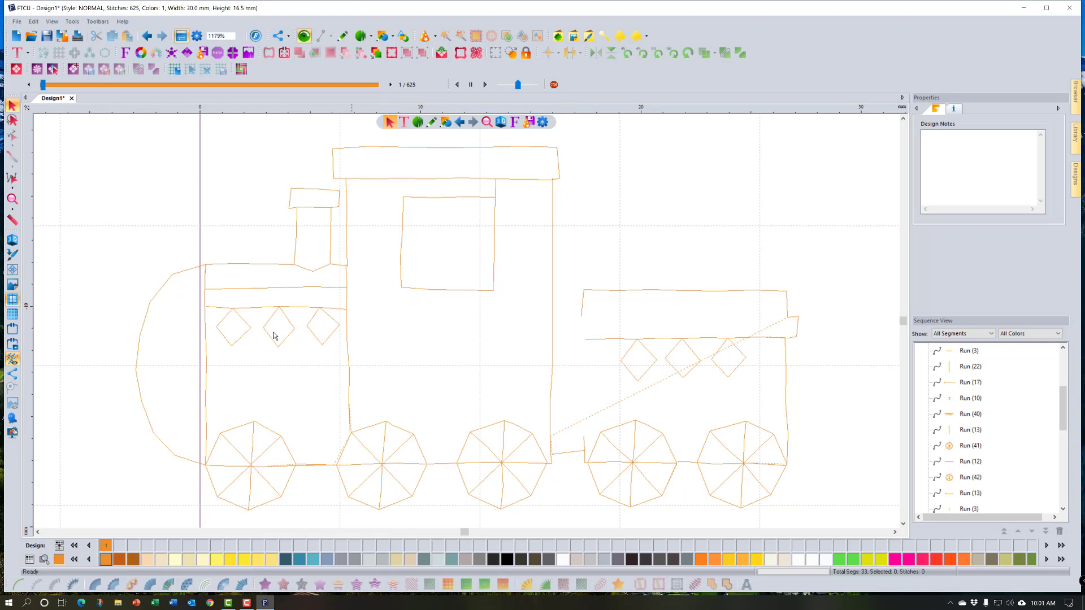
- Lasso the remaining short coupling segments between the cab and the rear car and delete them
{"action": "left_click", "coordinate": [12, 120]}
{"action": "left_click", "coordinate": [562, 469]}
{"action": "left_click", "coordinate": [547, 453]}
{"action": "left_click", "coordinate": [580, 429]}
{"action": "left_click", "coordinate": [592, 443]}
{"action": "key", "text": "Return"}
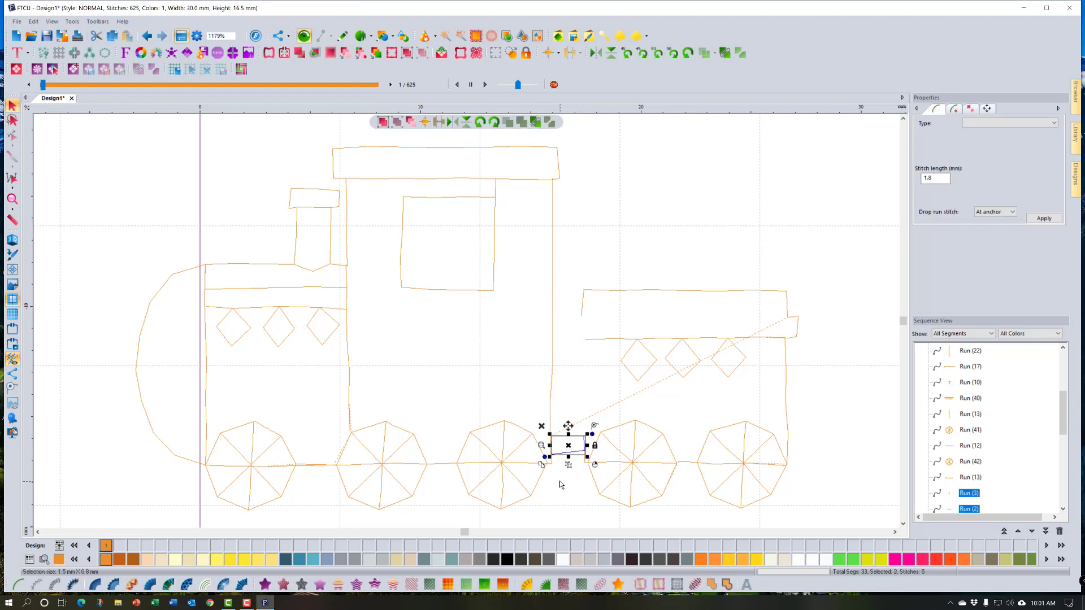
{"action": "key", "text": "Delete"}
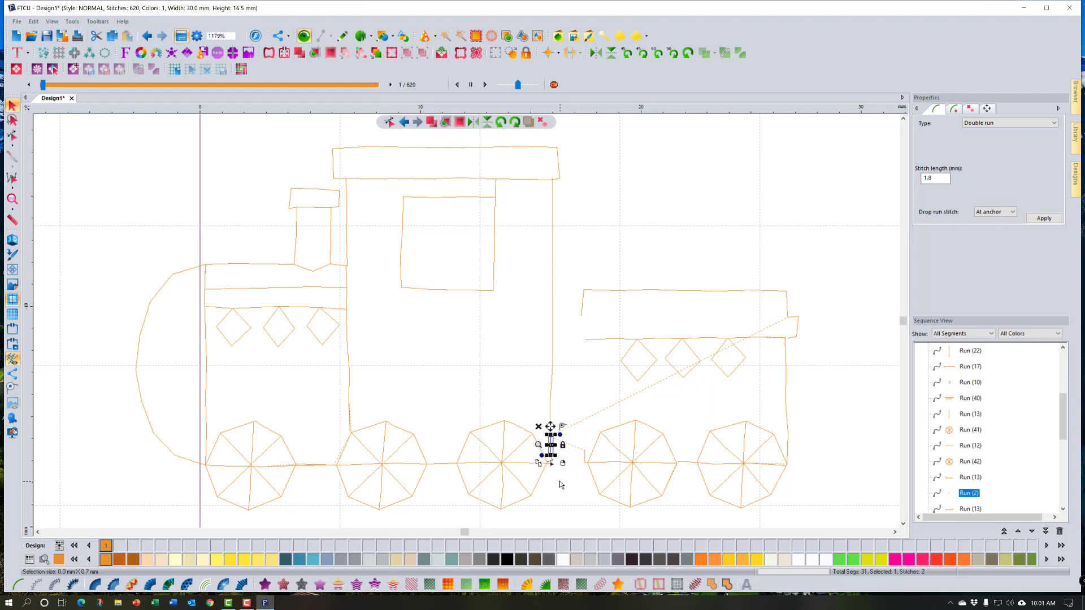
{"action": "key", "text": "Escape"}
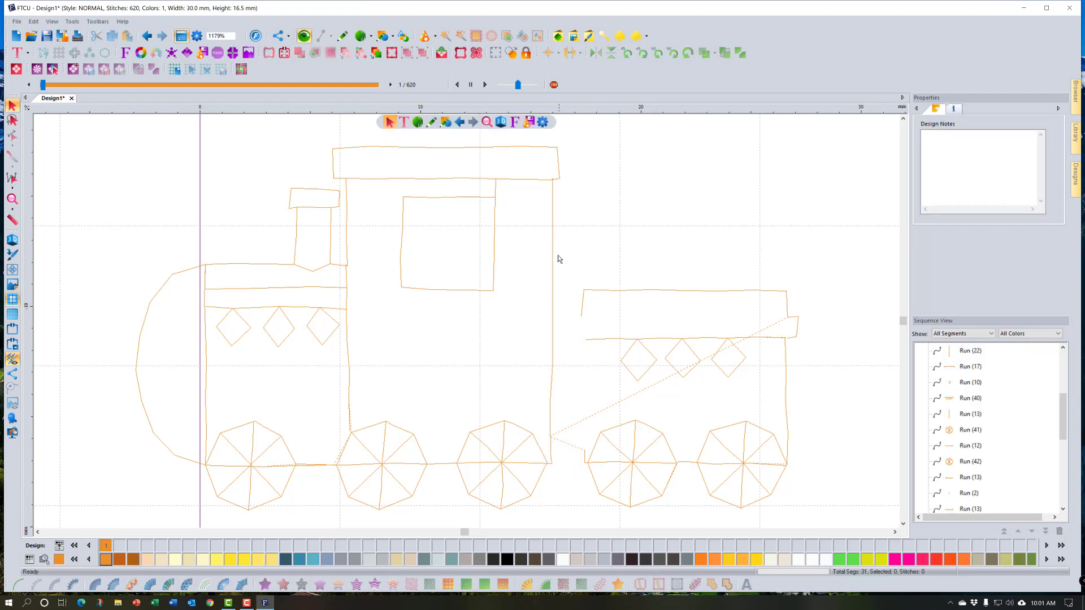
- Select the whole rear car with a selection box and delete it
{"action": "left_click_drag", "start_coordinate": [561, 251], "coordinate": [810, 515]}
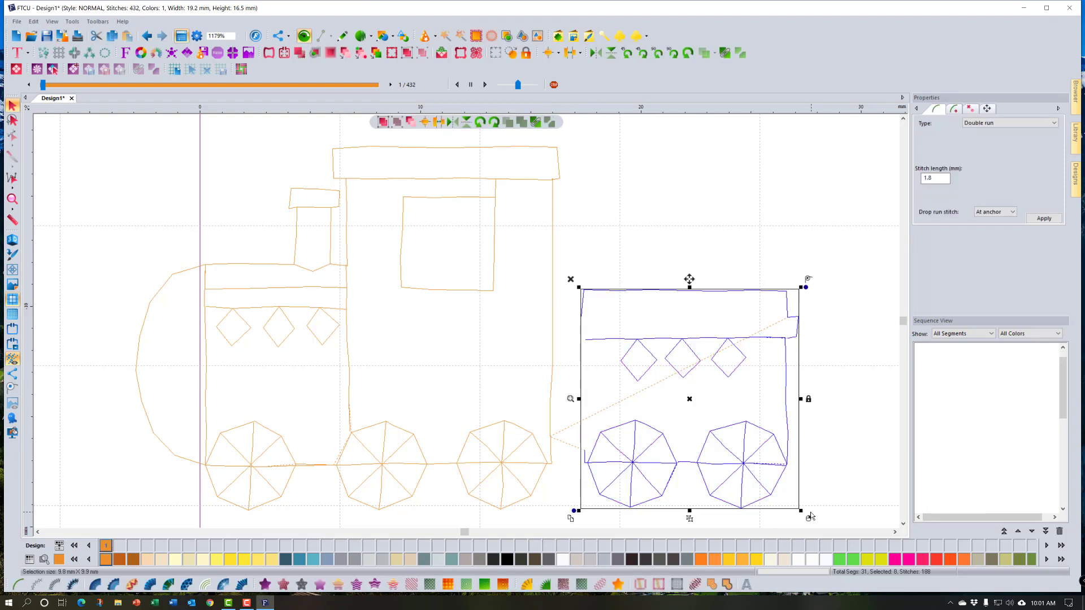
{"action": "key", "text": "Delete"}
{"action": "left_click", "coordinate": [751, 497]}
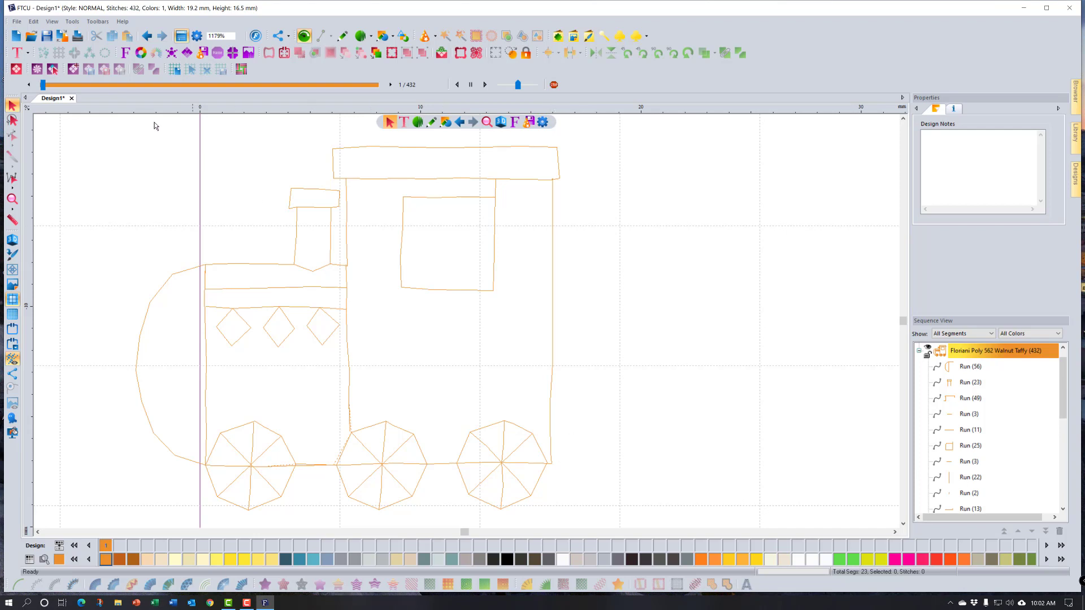
- Undo the rear car deletion and all earlier edits back to the empty design
{"action": "left_click", "coordinate": [148, 37]}
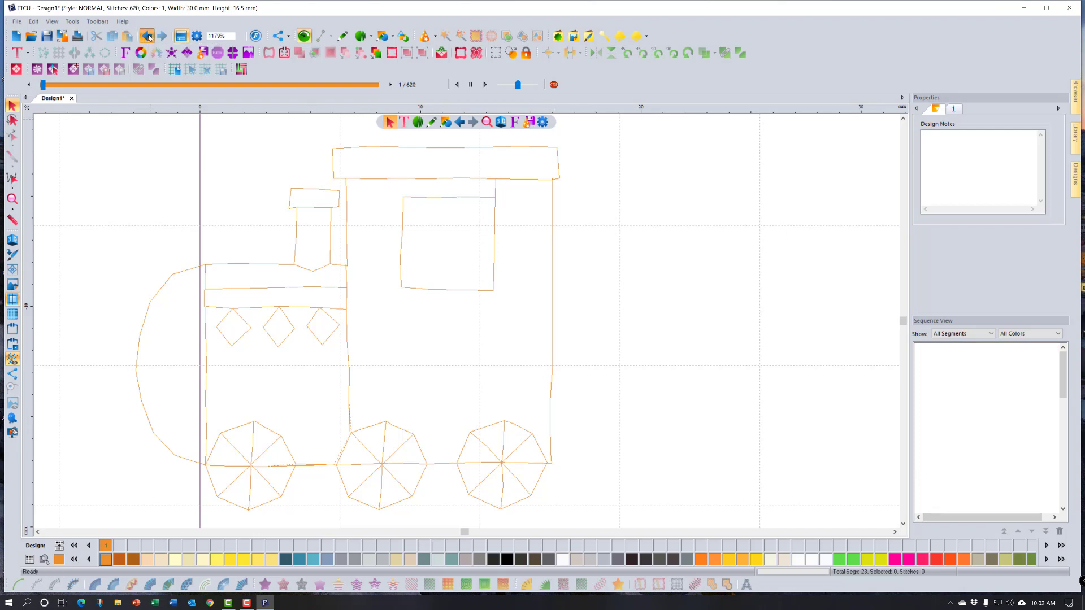
{"action": "left_click", "coordinate": [148, 37]}
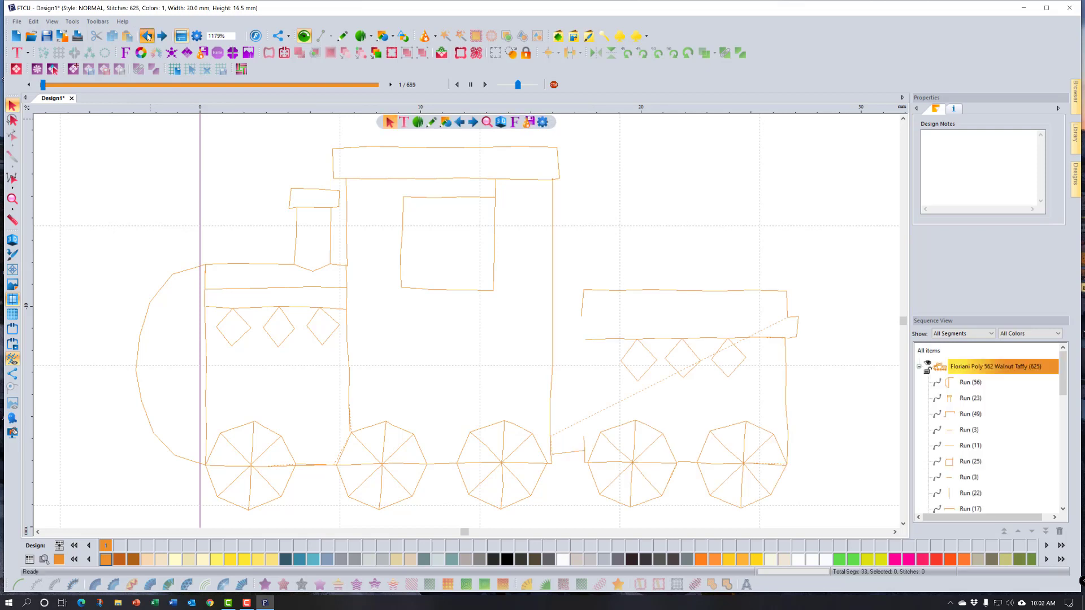
{"action": "left_click", "coordinate": [147, 37]}
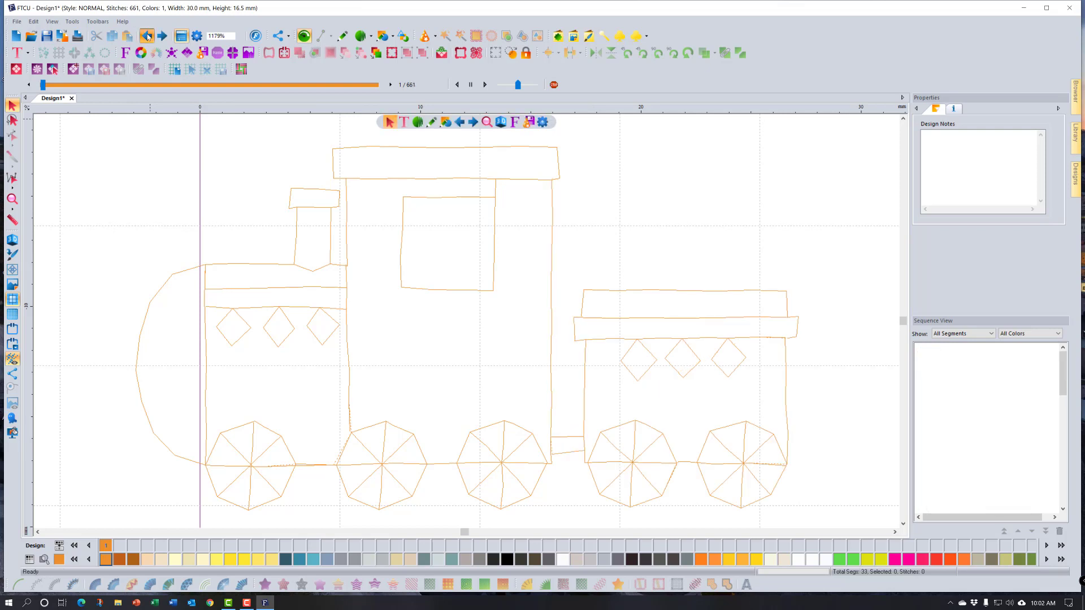
{"action": "left_click", "coordinate": [147, 37]}
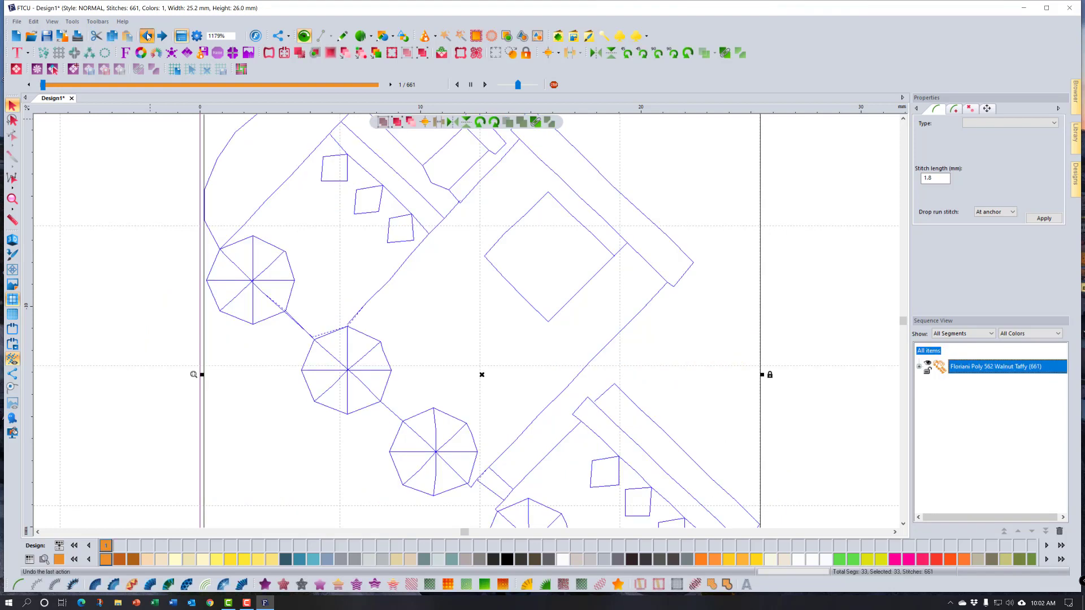
{"action": "left_click", "coordinate": [147, 37]}
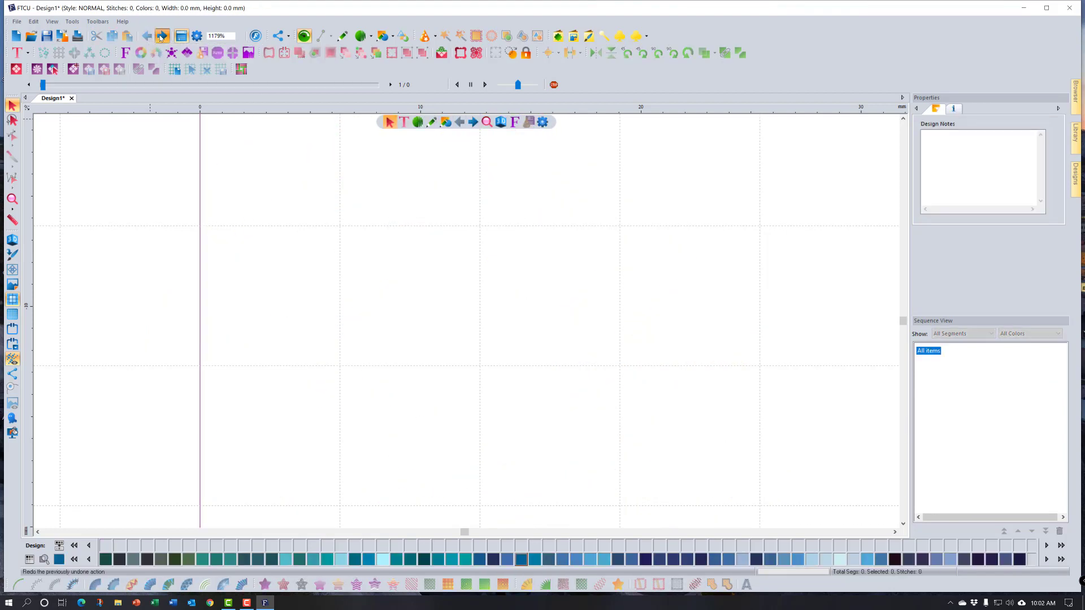
- Redo the edits up to the straightened, ungrouped train with the rear car complete, and clear the selection
{"action": "left_click", "coordinate": [162, 36]}
{"action": "left_click", "coordinate": [161, 37]}
{"action": "left_click", "coordinate": [162, 37]}
{"action": "left_click", "coordinate": [162, 37]}
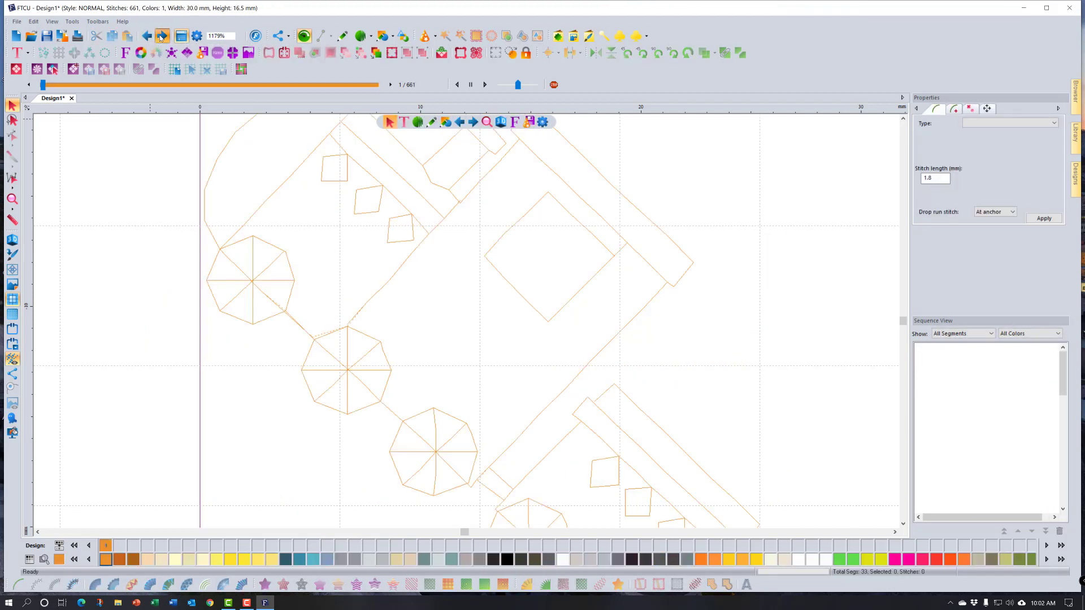
{"action": "left_click", "coordinate": [161, 37]}
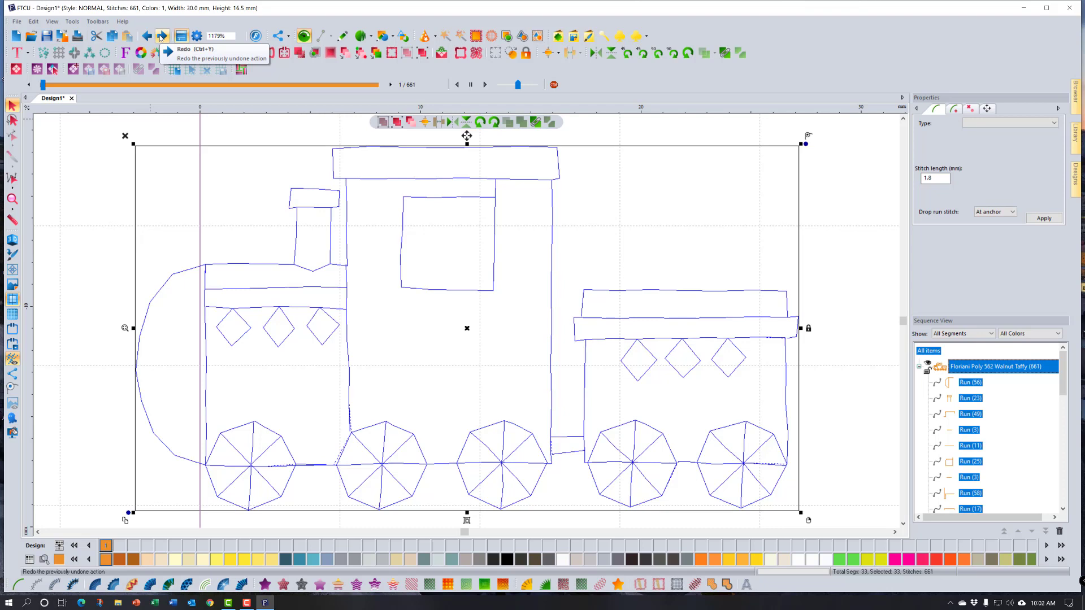
{"action": "left_click", "coordinate": [162, 37]}
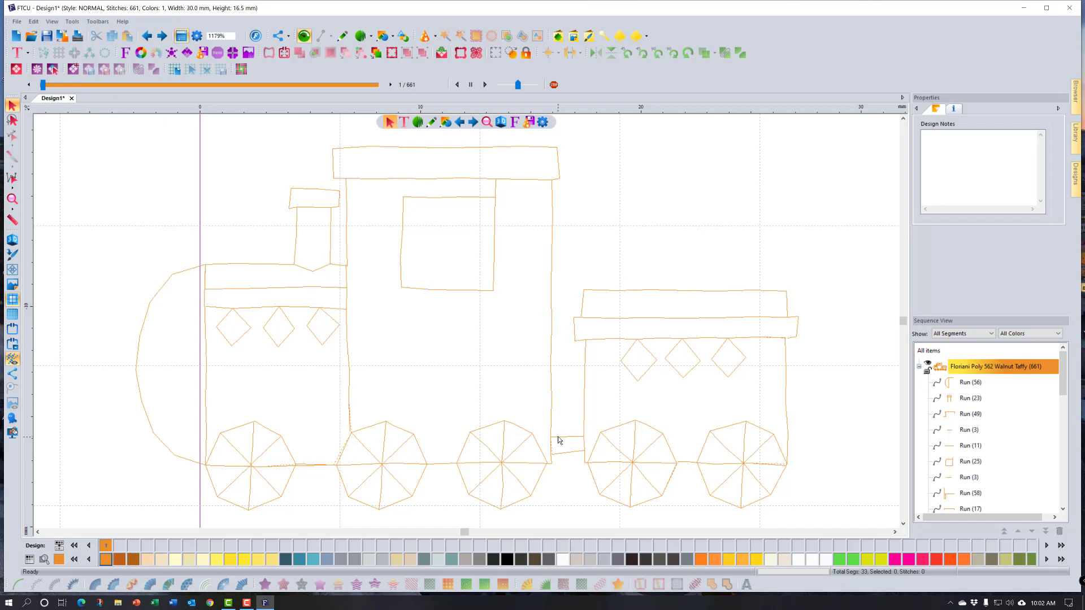
- Select the 58-stitch run joining the cab to the rear car and split it at the cab wall's lower corner
{"action": "left_click", "coordinate": [580, 320]}
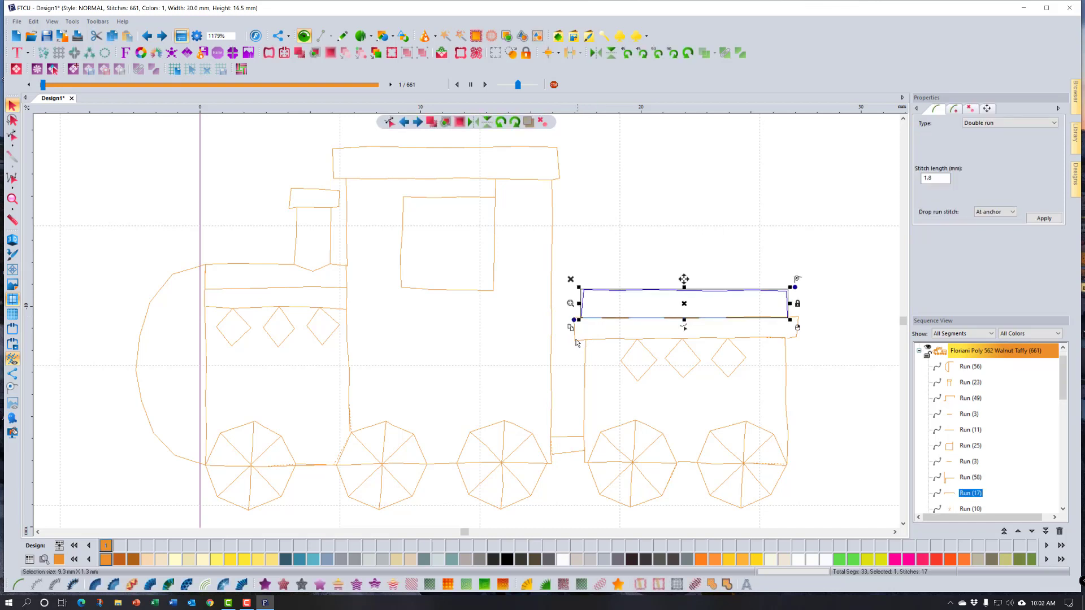
{"action": "left_click", "coordinate": [577, 339]}
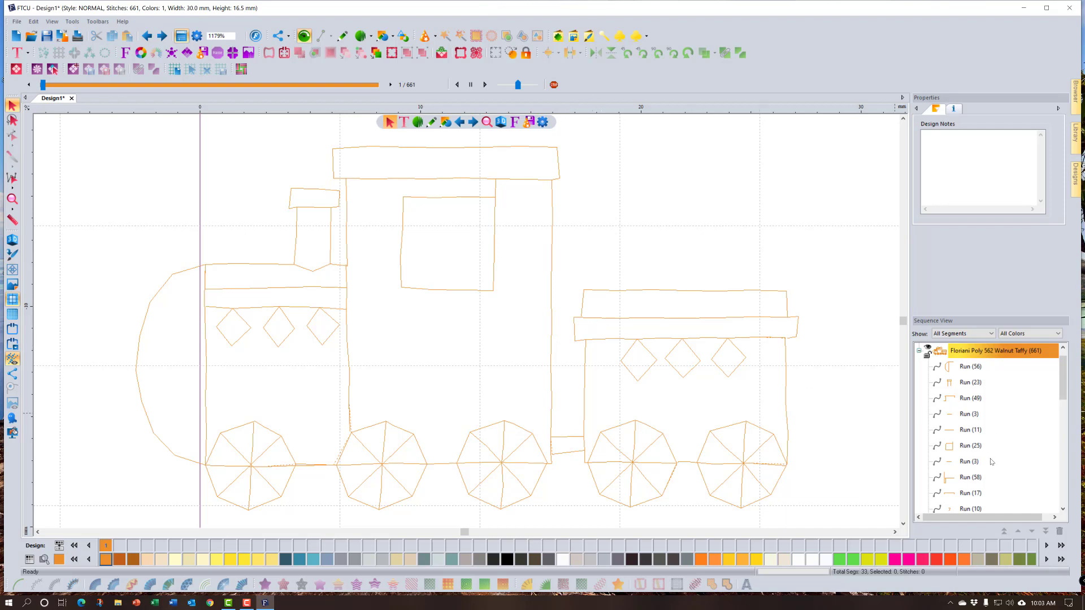
{"action": "left_click", "coordinate": [972, 479]}
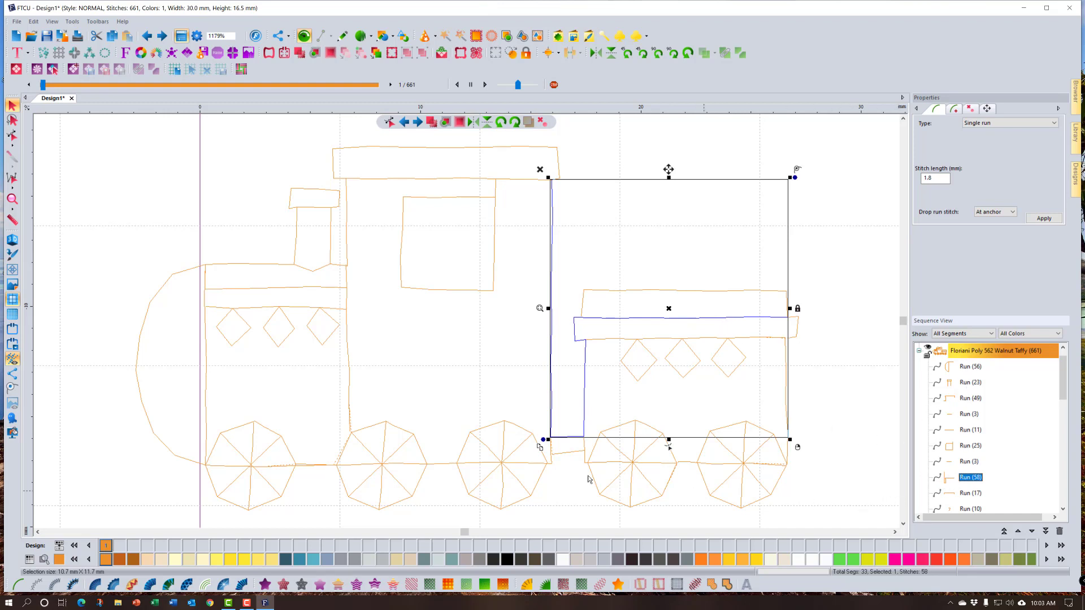
{"action": "left_click", "coordinate": [12, 136]}
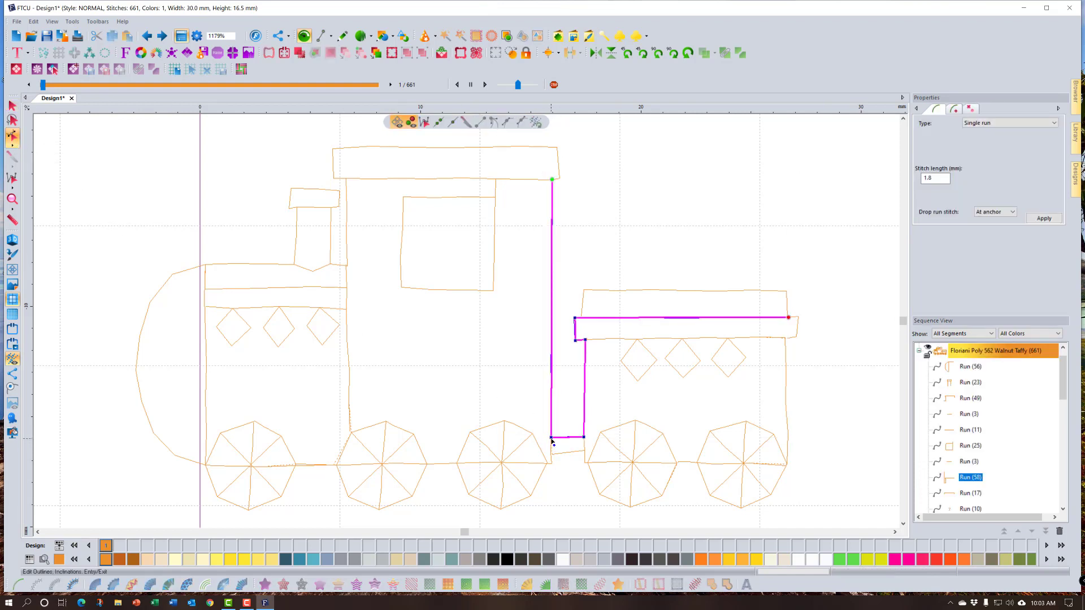
{"action": "right_click", "coordinate": [552, 440]}
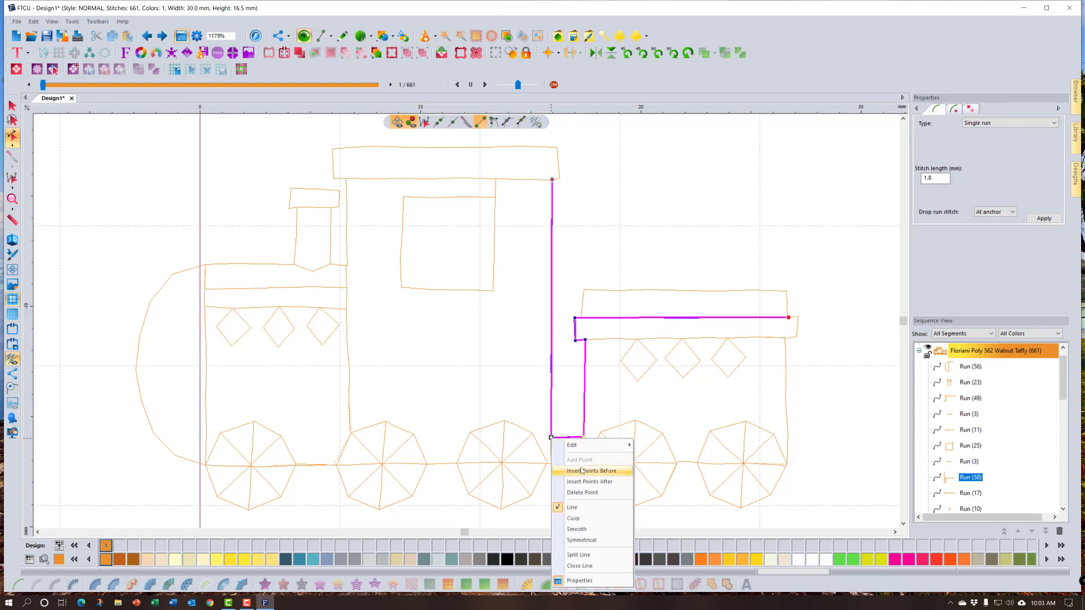
{"action": "left_click", "coordinate": [586, 560]}
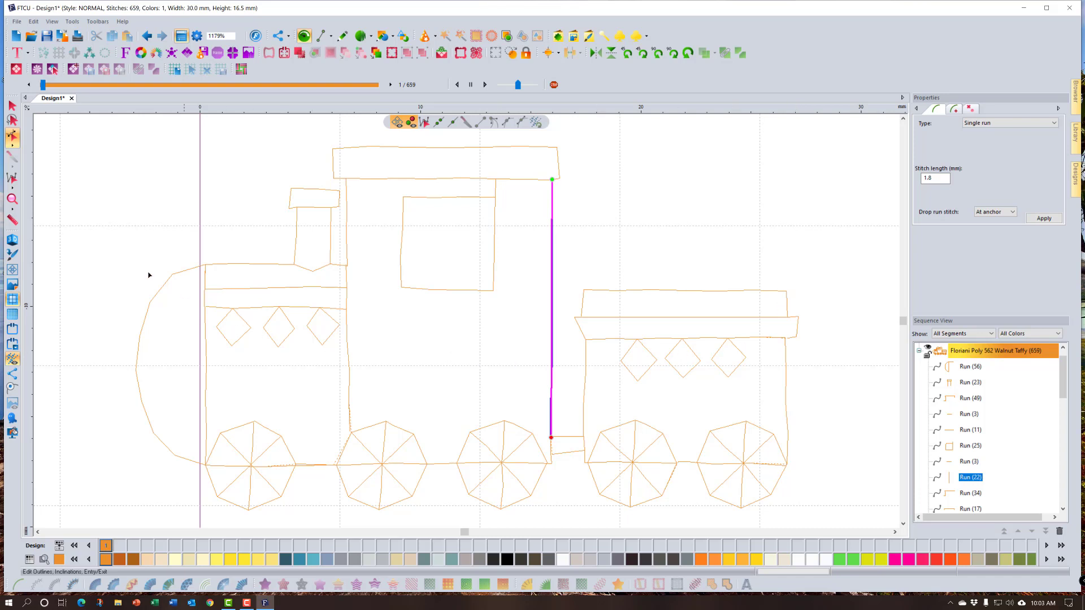
- Leave the lasso selection and undo the split of the connecting run
{"action": "left_click", "coordinate": [12, 120]}
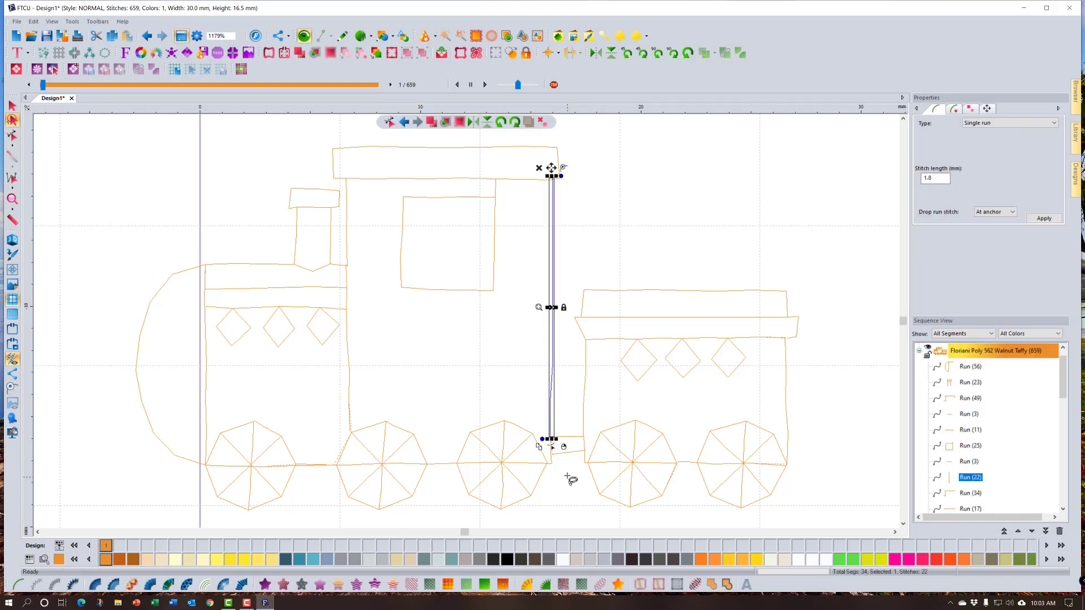
{"action": "left_click", "coordinate": [550, 450]}
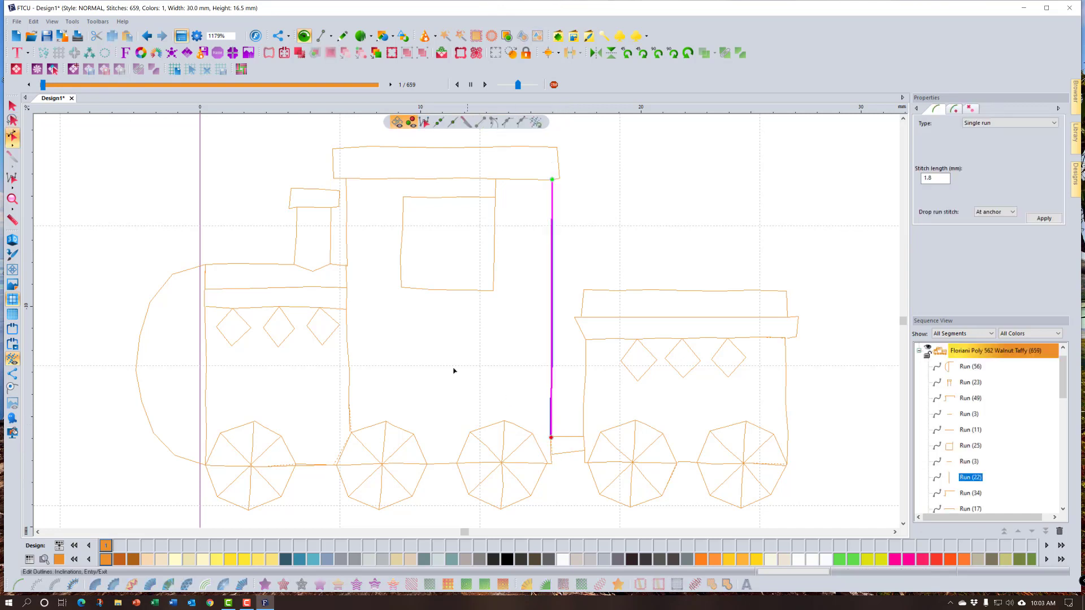
{"action": "left_click", "coordinate": [145, 36]}
{"action": "left_click", "coordinate": [162, 36]}
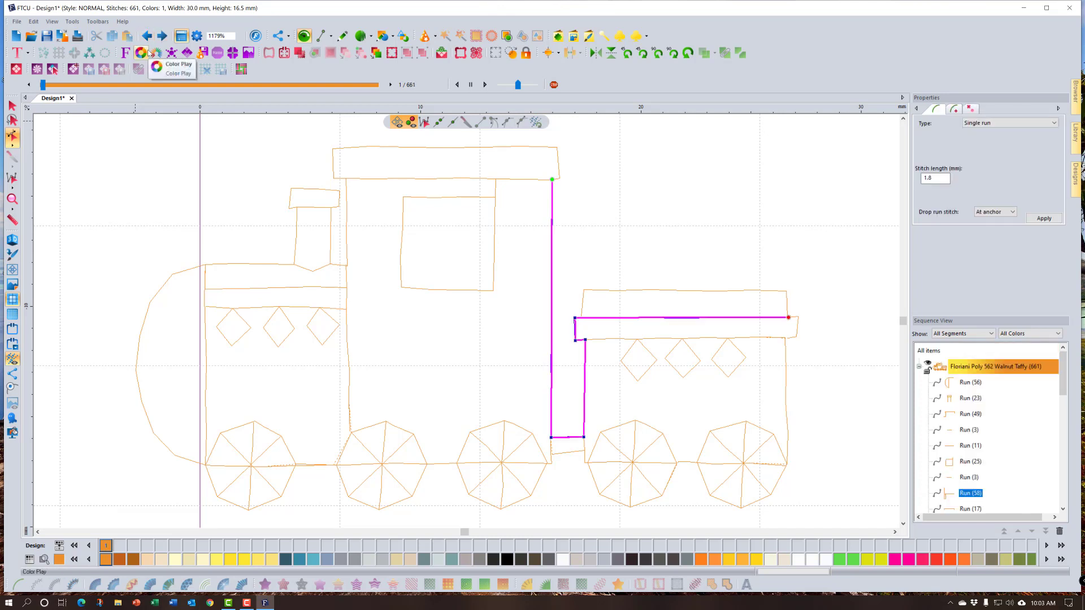
- Redo the split of the connecting run at the cab wall's lower corner and leave outline editing
{"action": "key", "text": "ctrl+z"}
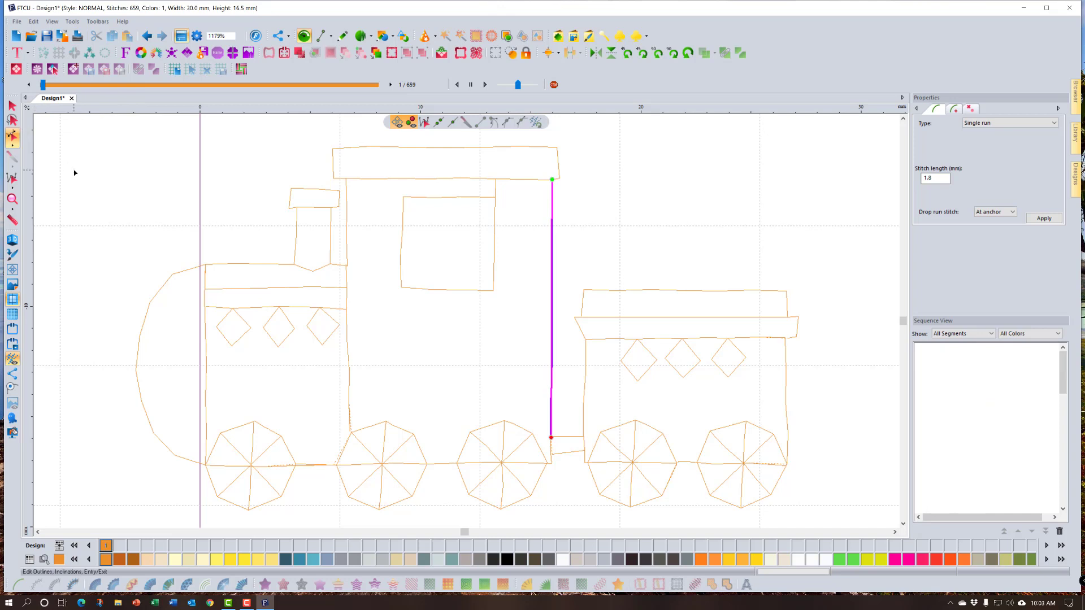
{"action": "key", "text": "Escape"}
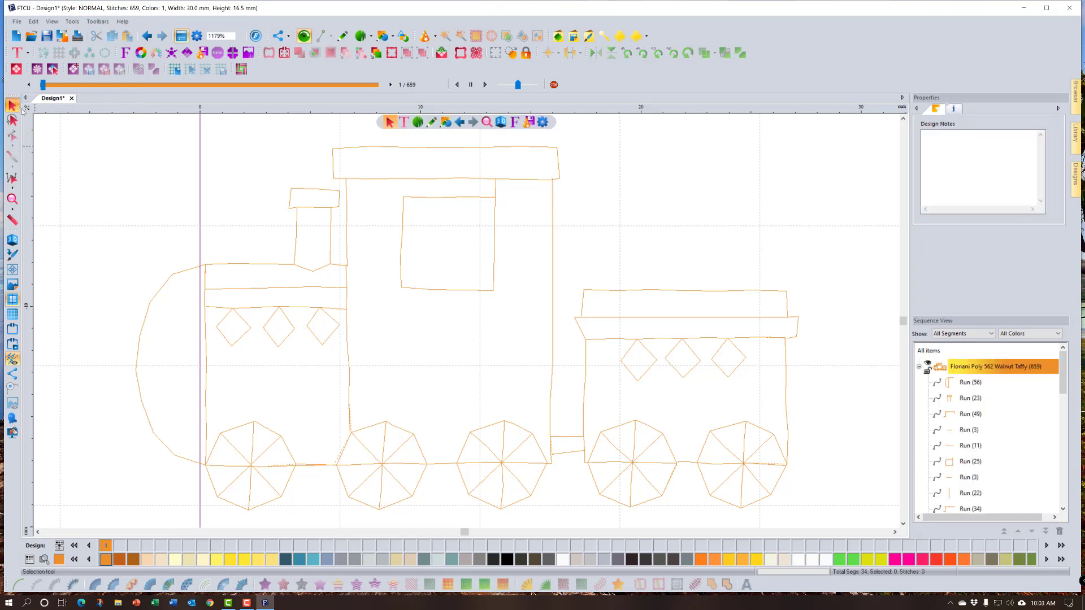
- Lasso the whole rear car with its coupling and group the selected segments
{"action": "left_click", "coordinate": [12, 119]}
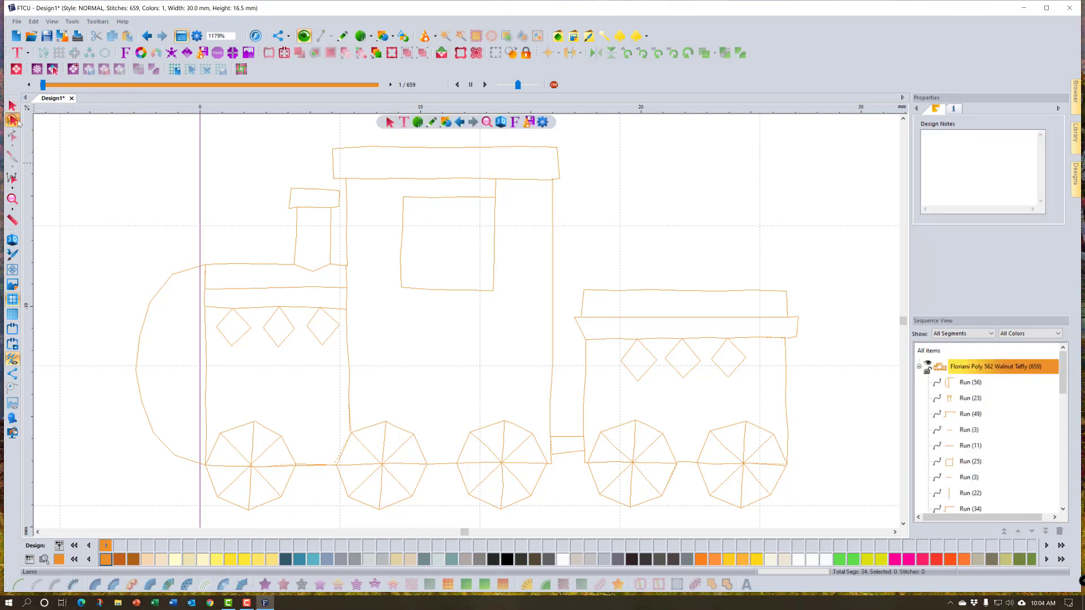
{"action": "left_click", "coordinate": [561, 468]}
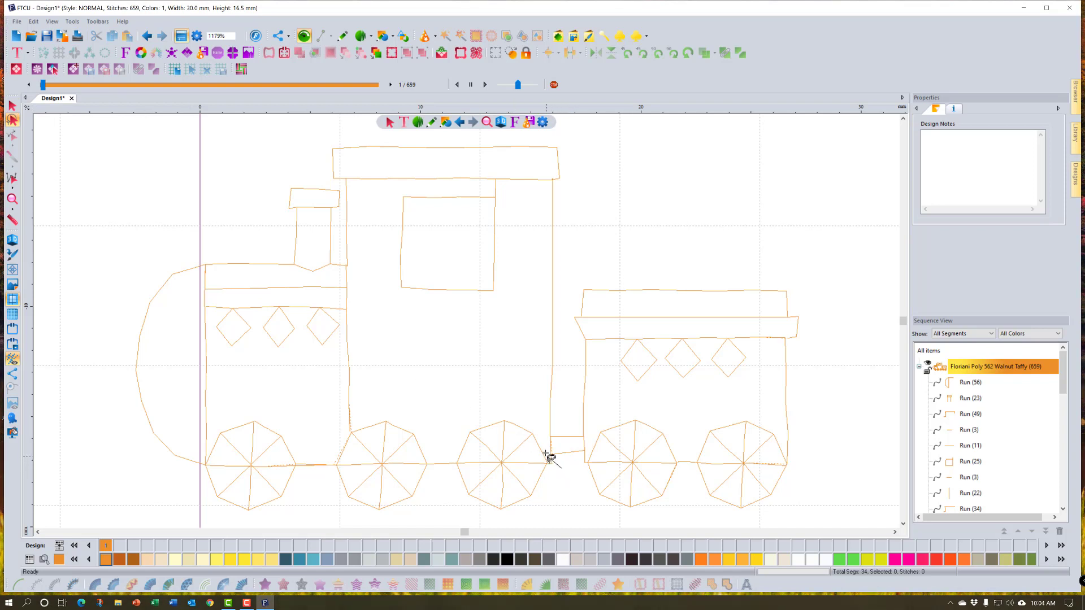
{"action": "left_click", "coordinate": [544, 447]}
{"action": "left_click", "coordinate": [556, 416]}
{"action": "left_click", "coordinate": [570, 287]}
{"action": "left_click", "coordinate": [583, 266]}
{"action": "left_click", "coordinate": [822, 262]}
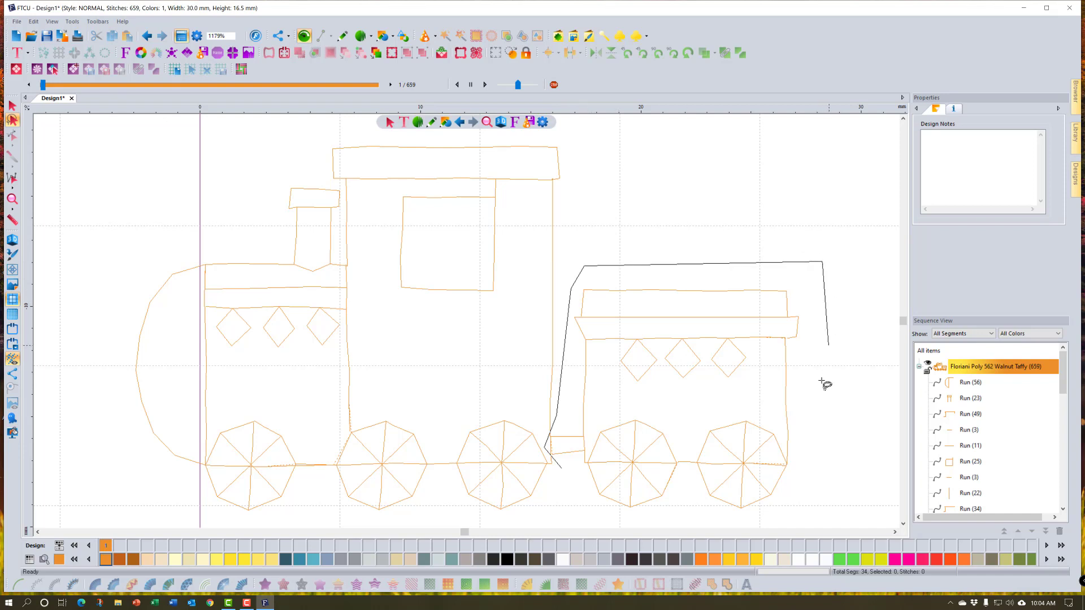
{"action": "left_click", "coordinate": [761, 522]}
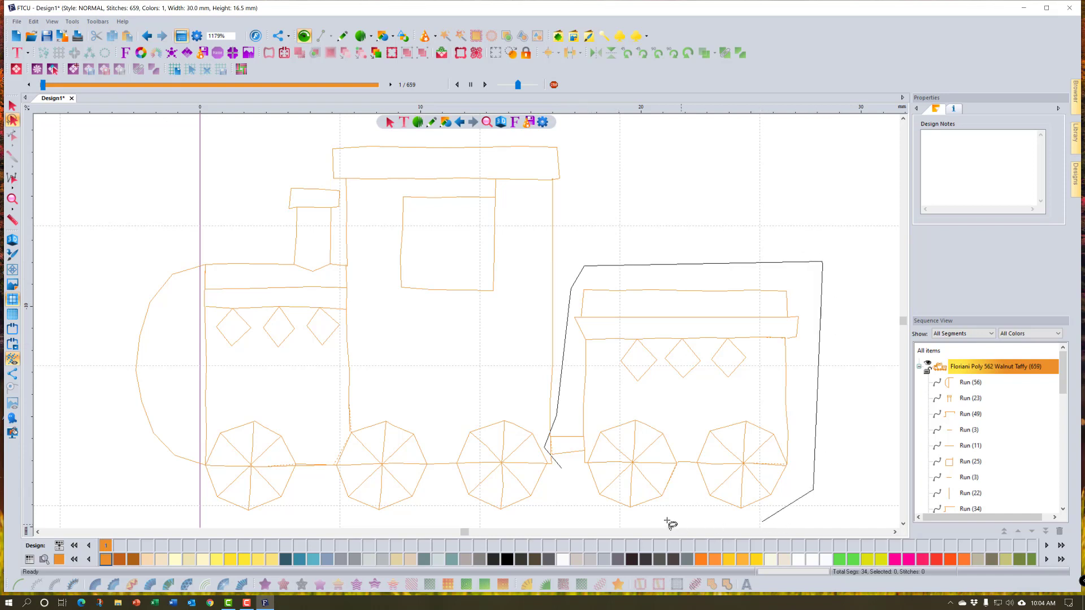
{"action": "left_click", "coordinate": [596, 518]}
{"action": "double_click", "coordinate": [584, 495]}
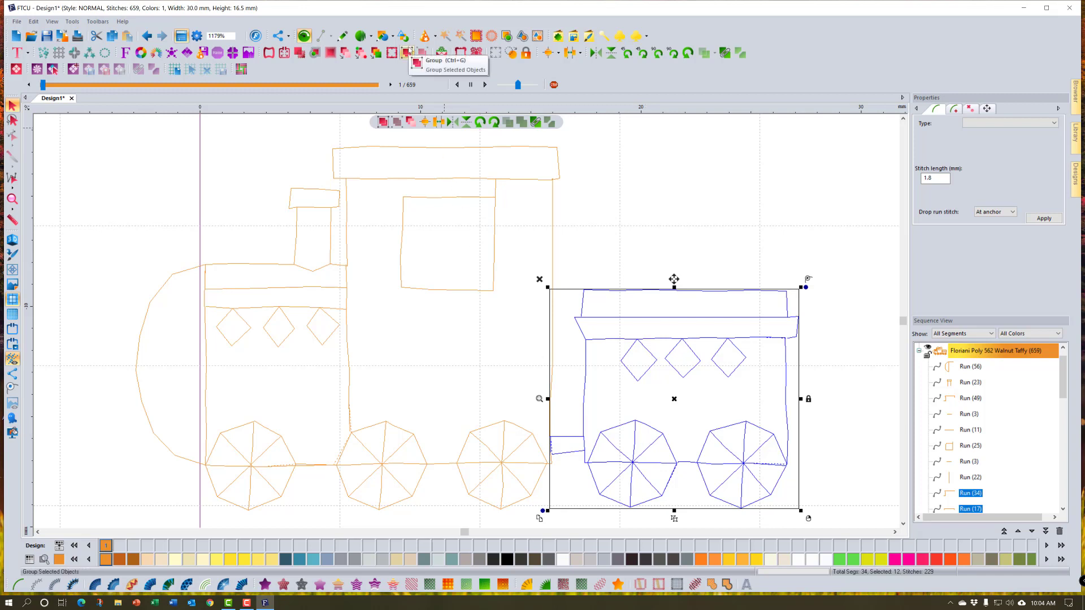
{"action": "left_click", "coordinate": [407, 53]}
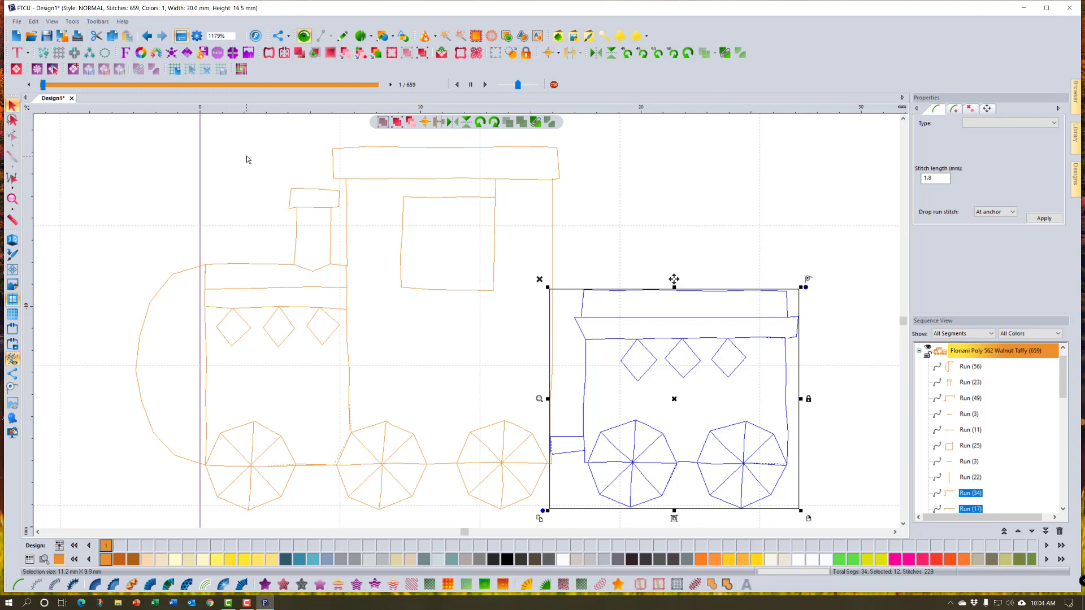
- Duplicate the grouped rear car by copy and paste and place the copy about 10.7 mm behind the original, coupled to it
{"action": "left_click", "coordinate": [238, 37]}
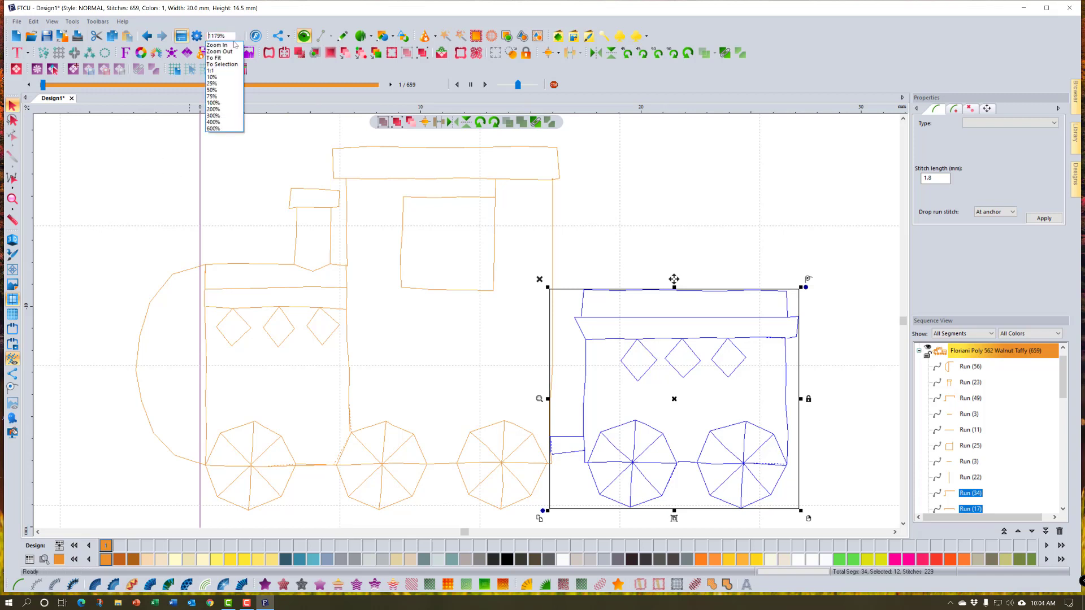
{"action": "left_click", "coordinate": [229, 52]}
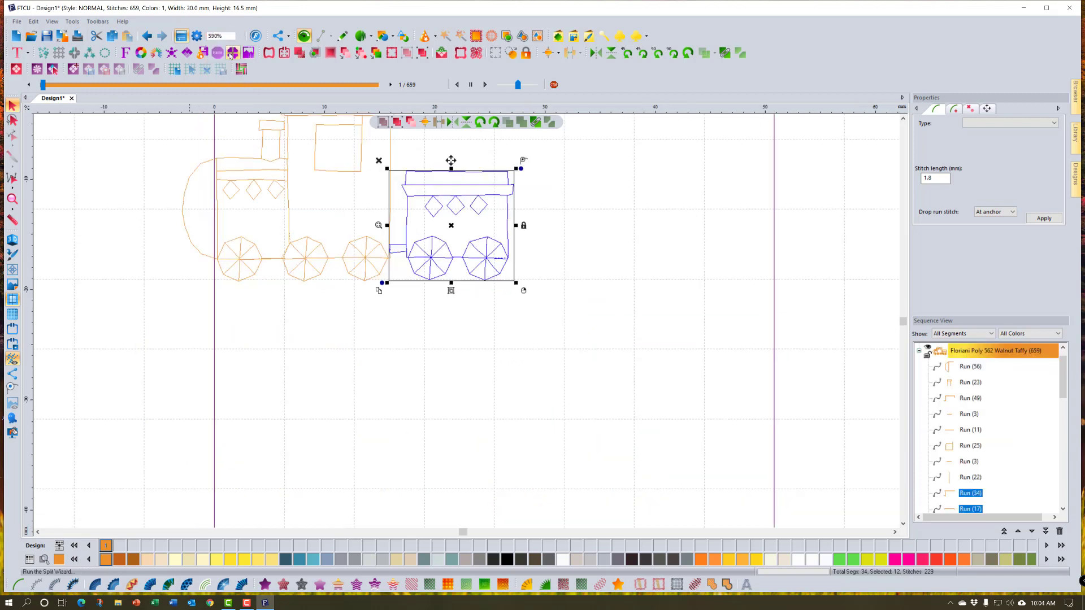
{"action": "left_click", "coordinate": [453, 331]}
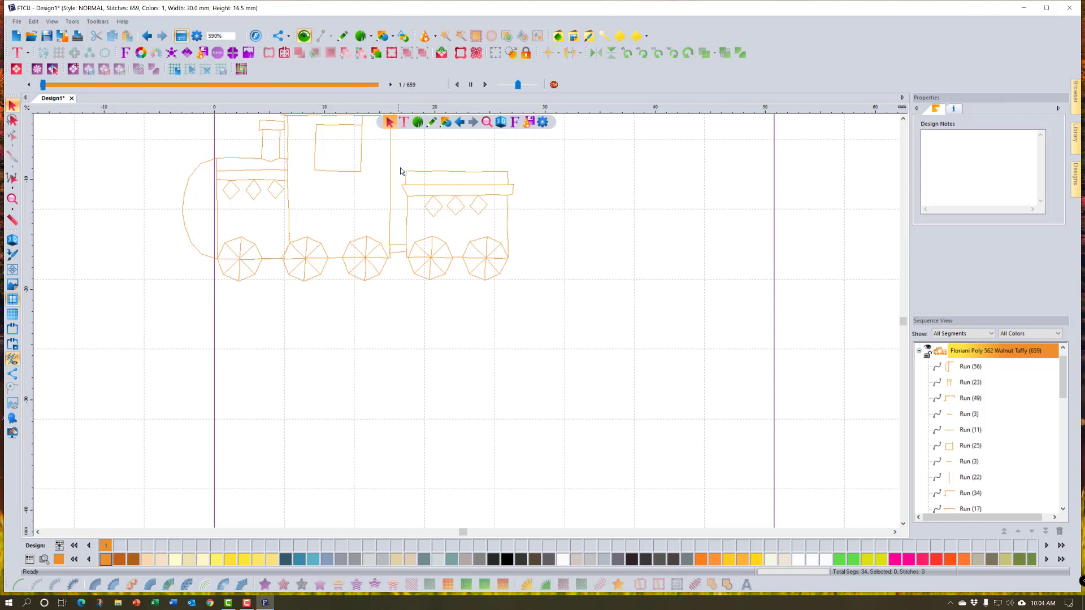
{"action": "left_click_drag", "start_coordinate": [401, 171], "coordinate": [515, 317]}
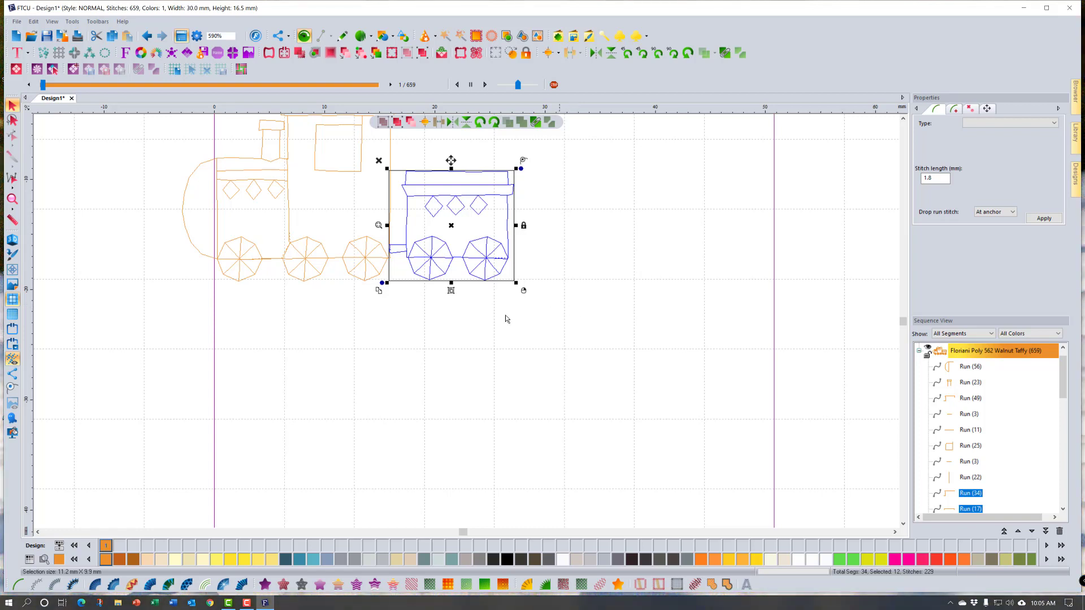
{"action": "left_click", "coordinate": [112, 41]}
{"action": "left_click", "coordinate": [127, 37]}
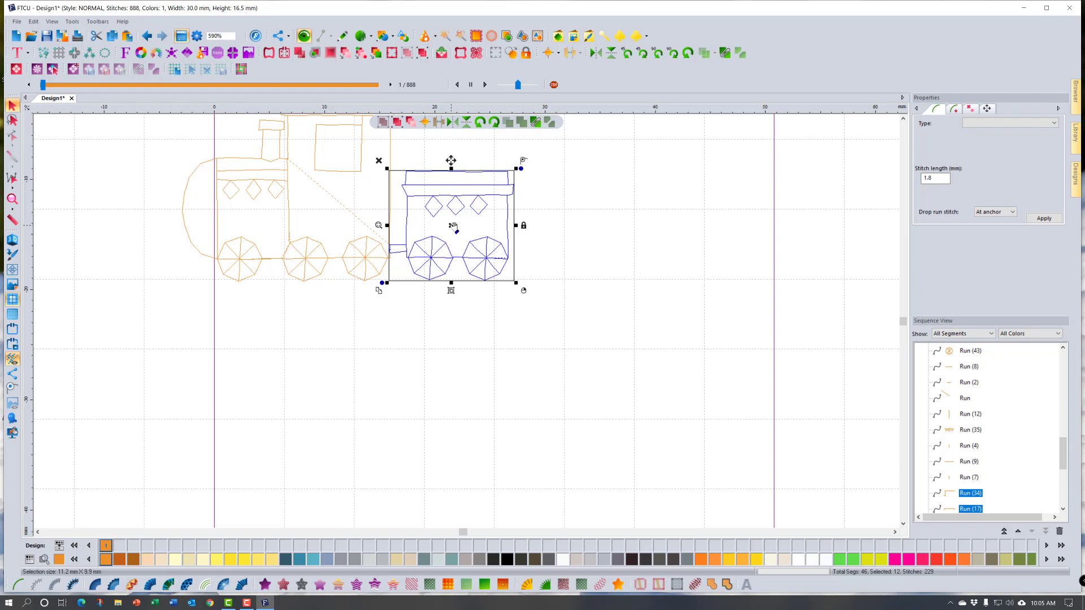
{"action": "left_click_drag", "start_coordinate": [453, 226], "coordinate": [573, 228]}
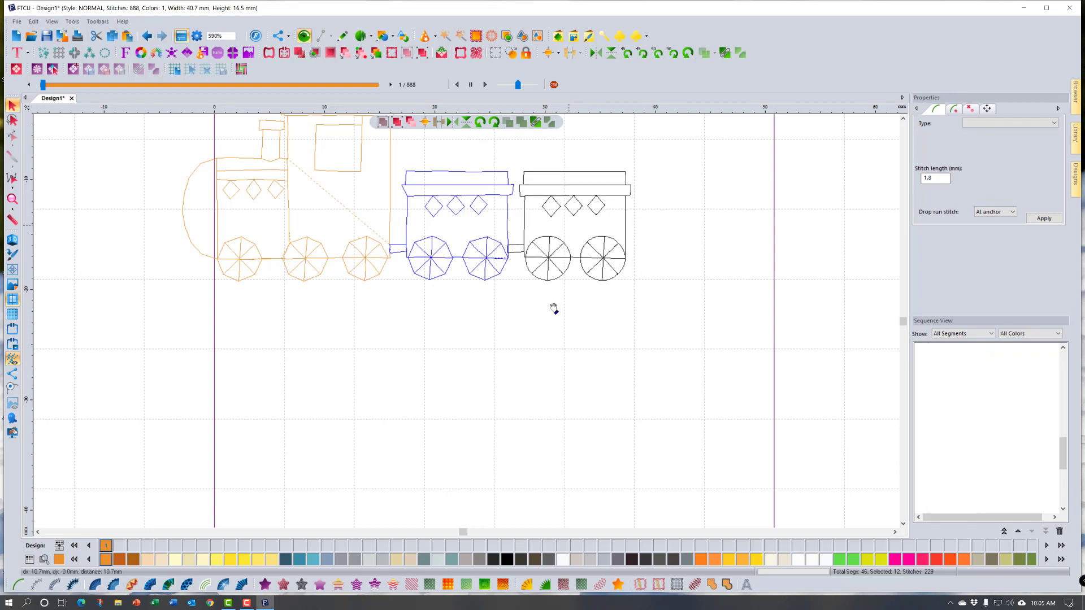
{"action": "left_click", "coordinate": [547, 342]}
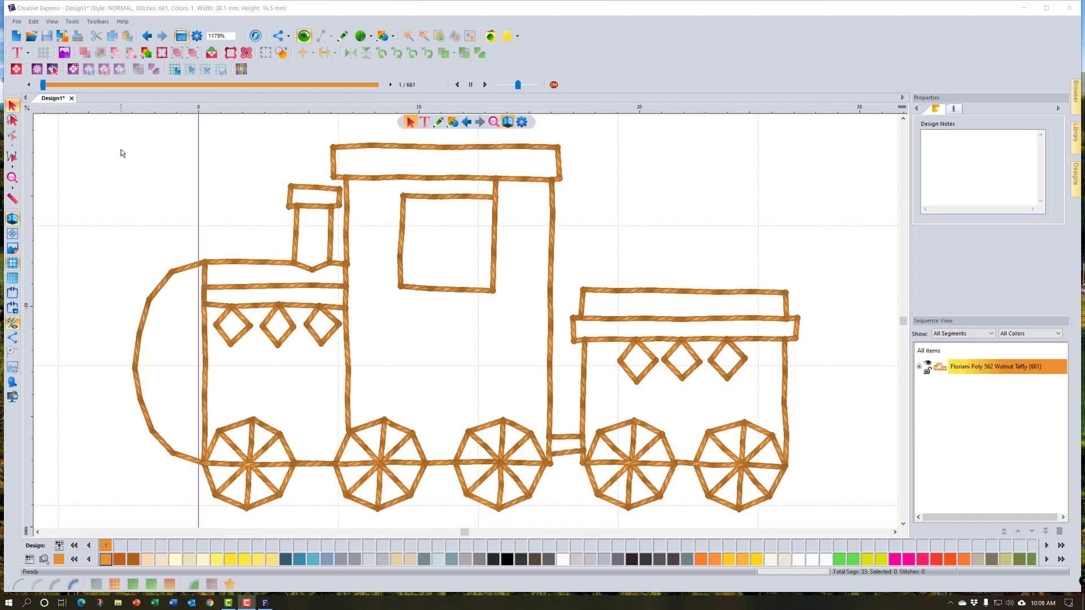
- Switch to Creative Express, view the programs offered in its demo mode, and cancel without restarting
{"action": "left_click", "coordinate": [122, 22]}
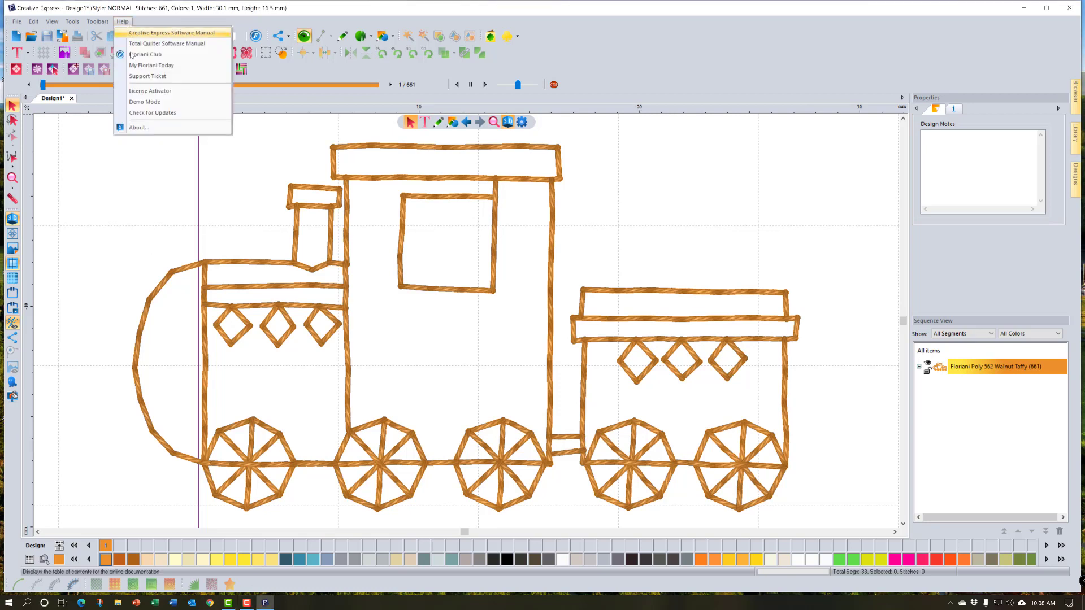
{"action": "left_click", "coordinate": [145, 102]}
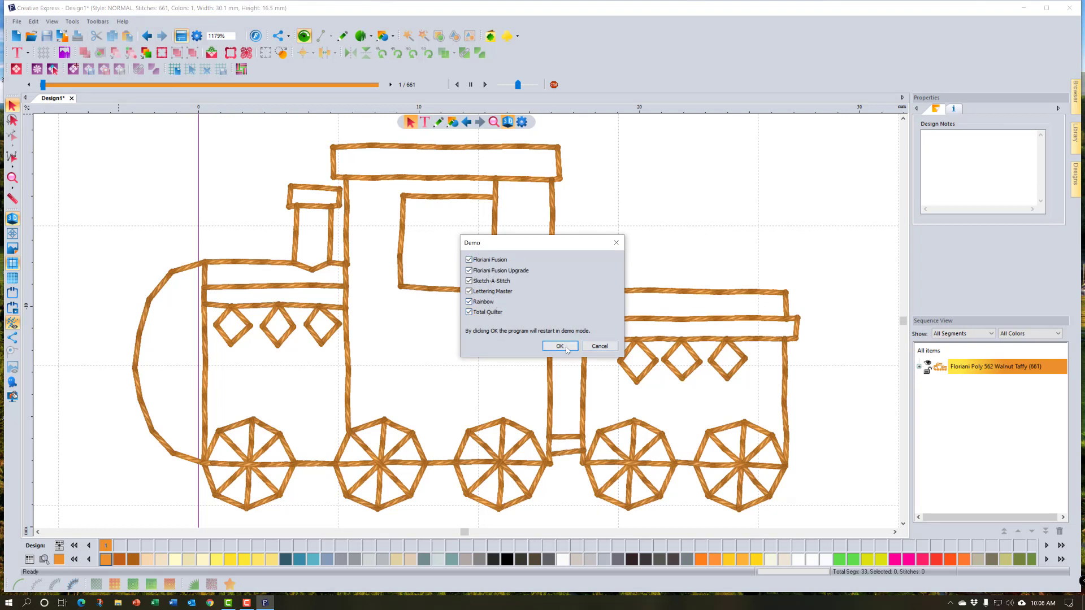
{"action": "left_click", "coordinate": [595, 347]}
{"action": "left_click", "coordinate": [606, 347]}
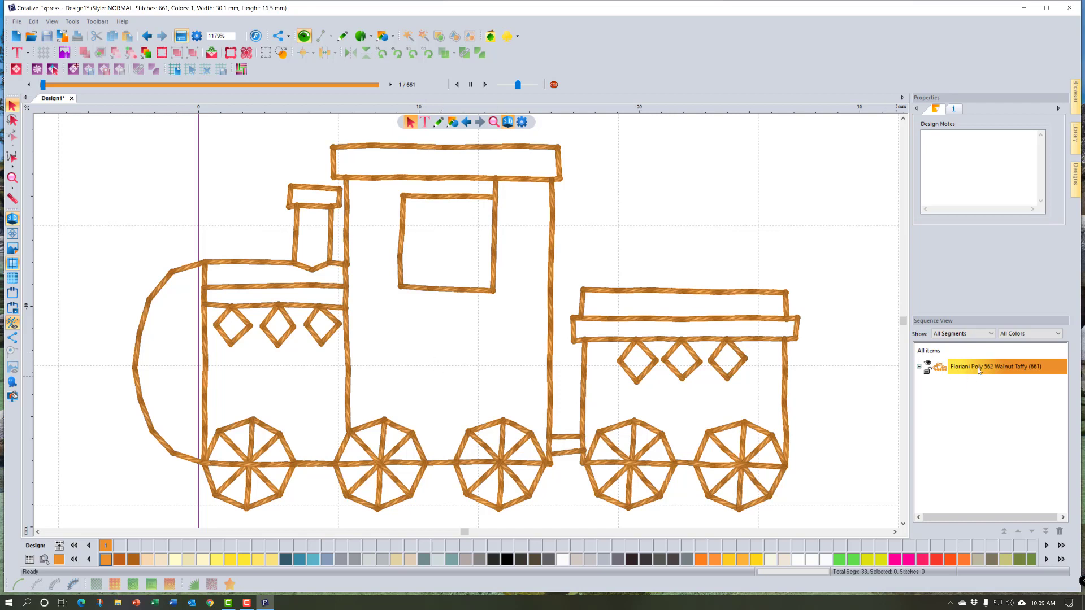
- Select all items of the train, ungroup them and clear the selection
{"action": "left_click", "coordinate": [929, 351]}
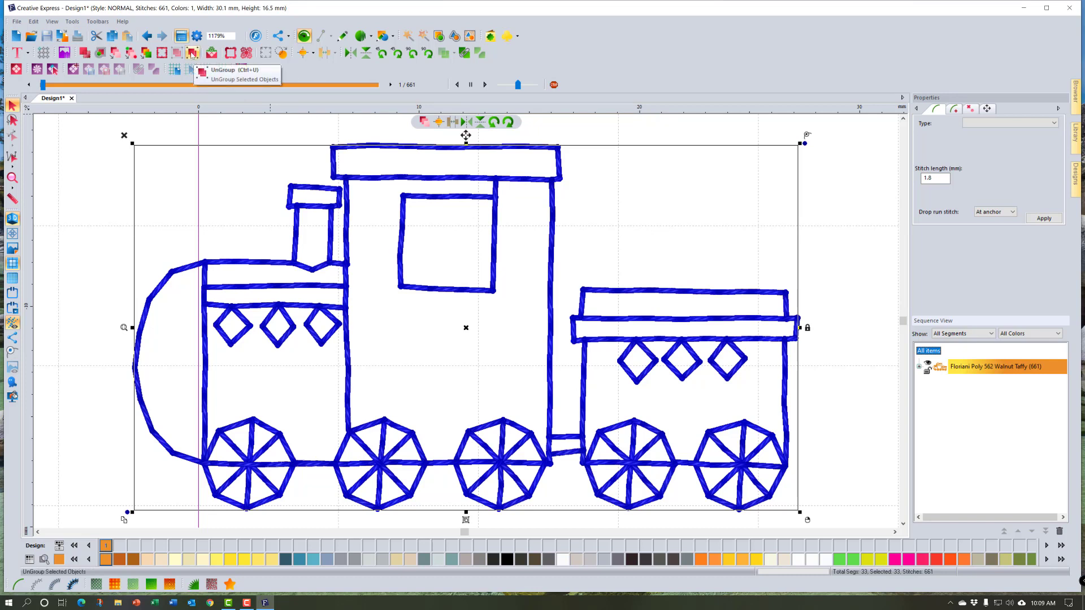
{"action": "left_click", "coordinate": [192, 54]}
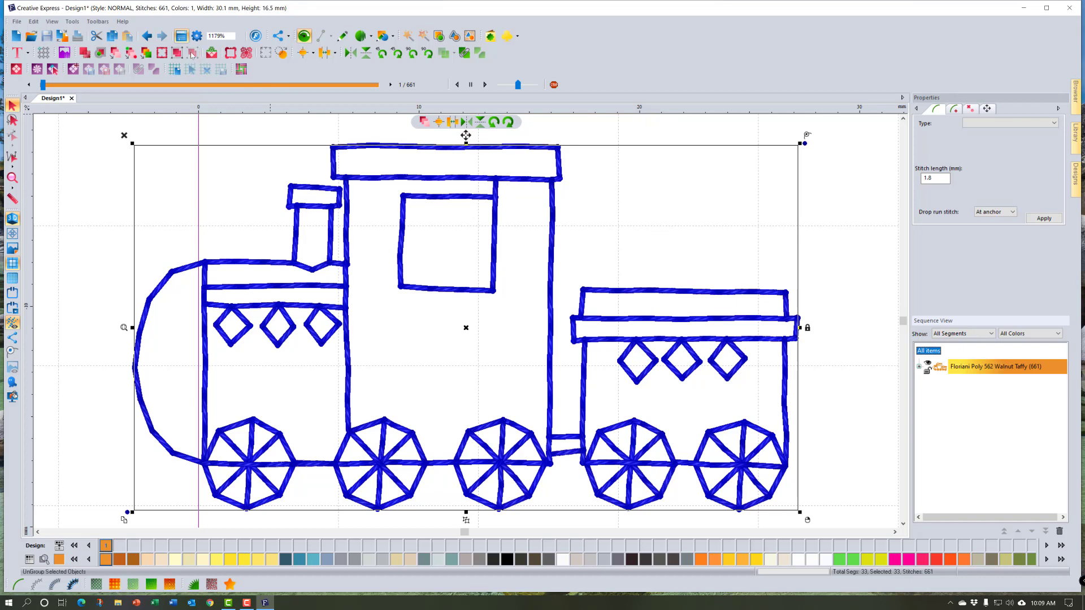
{"action": "left_click", "coordinate": [839, 277]}
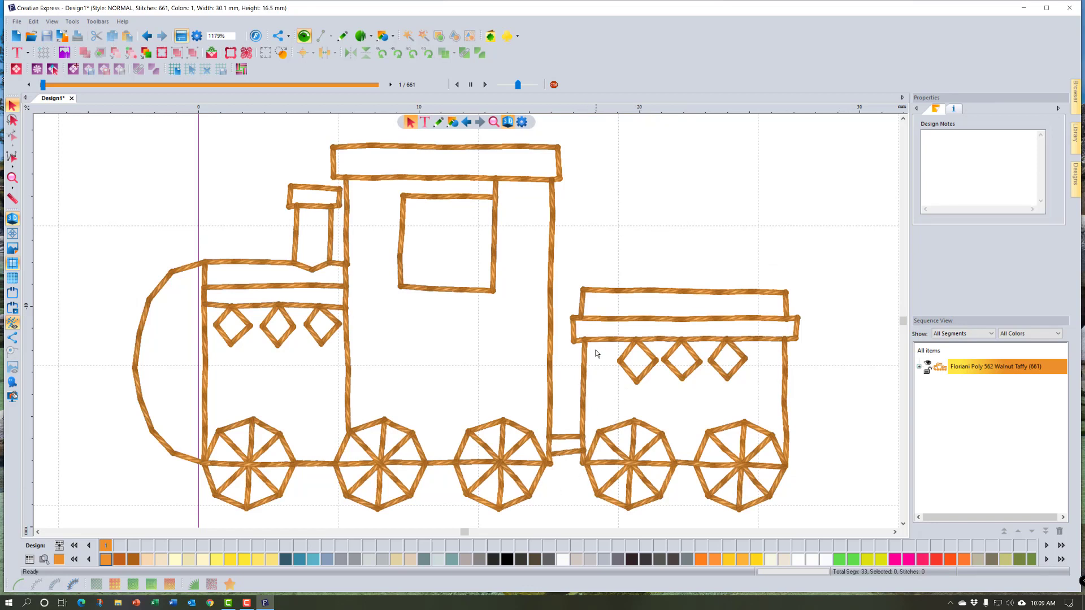
- Open the 58-stitch run joining cab and rear car for outline editing and check the corner point's options for a split command
{"action": "left_click", "coordinate": [552, 333]}
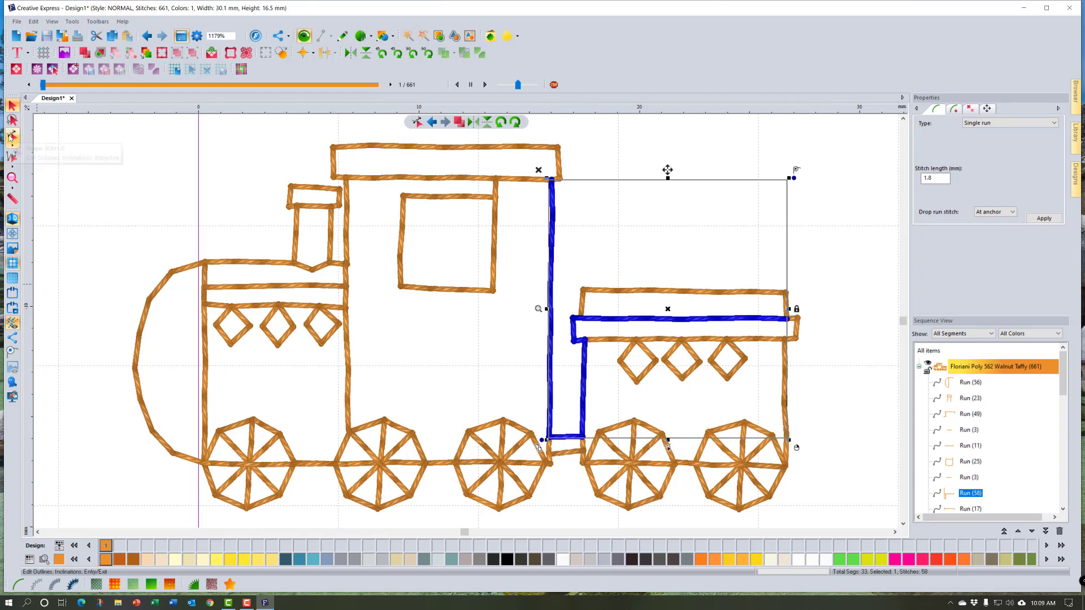
{"action": "left_click", "coordinate": [11, 136]}
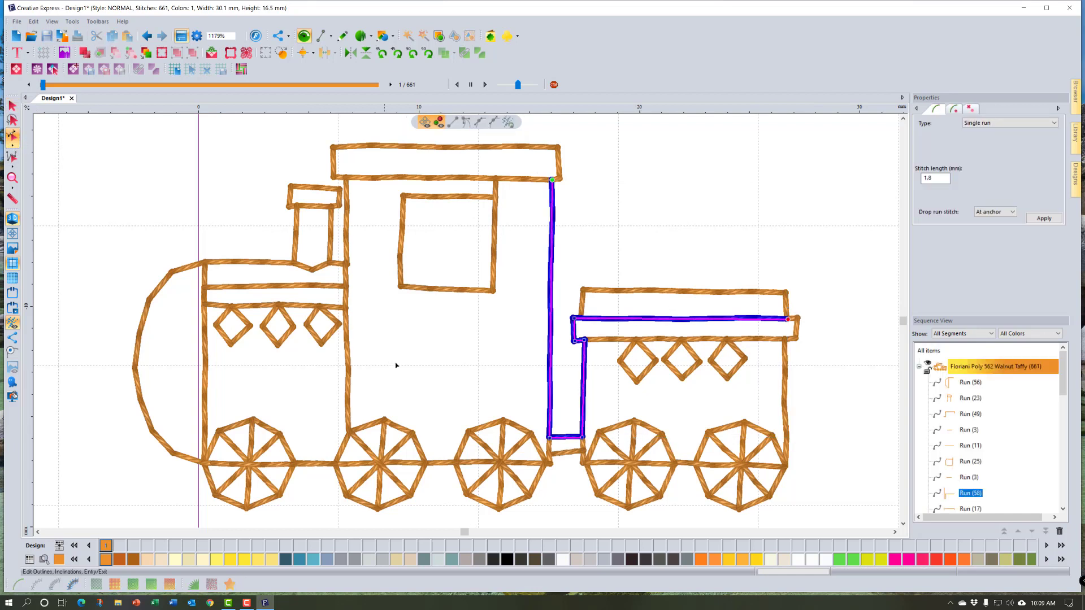
{"action": "right_click", "coordinate": [552, 441]}
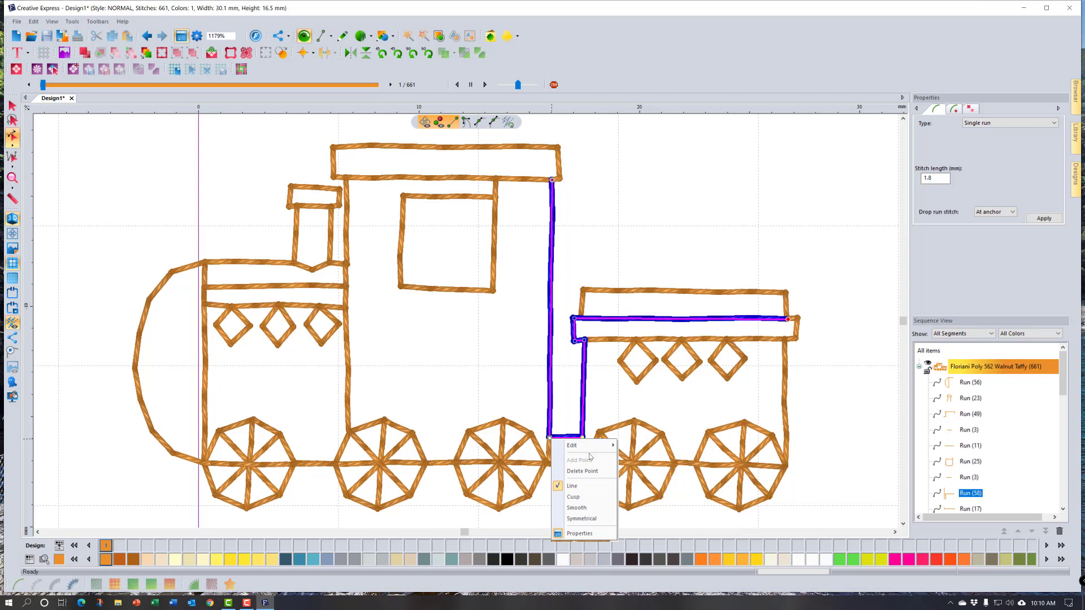
{"action": "left_click", "coordinate": [821, 485]}
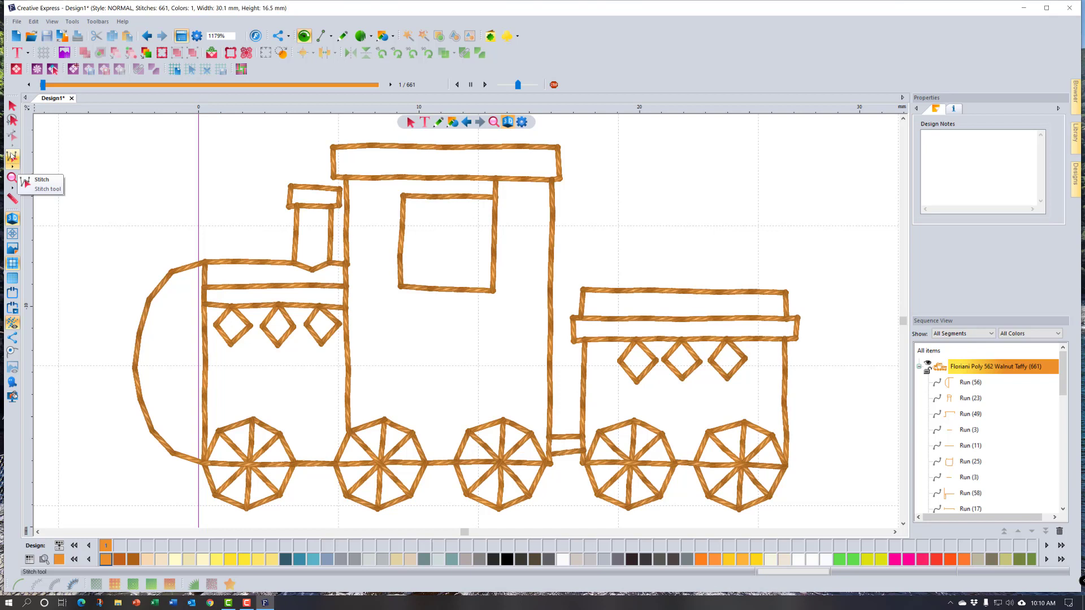
- Insert a colour stop at the stitch on the cab wall's lower corner with the Stitch tool
{"action": "left_click", "coordinate": [12, 158]}
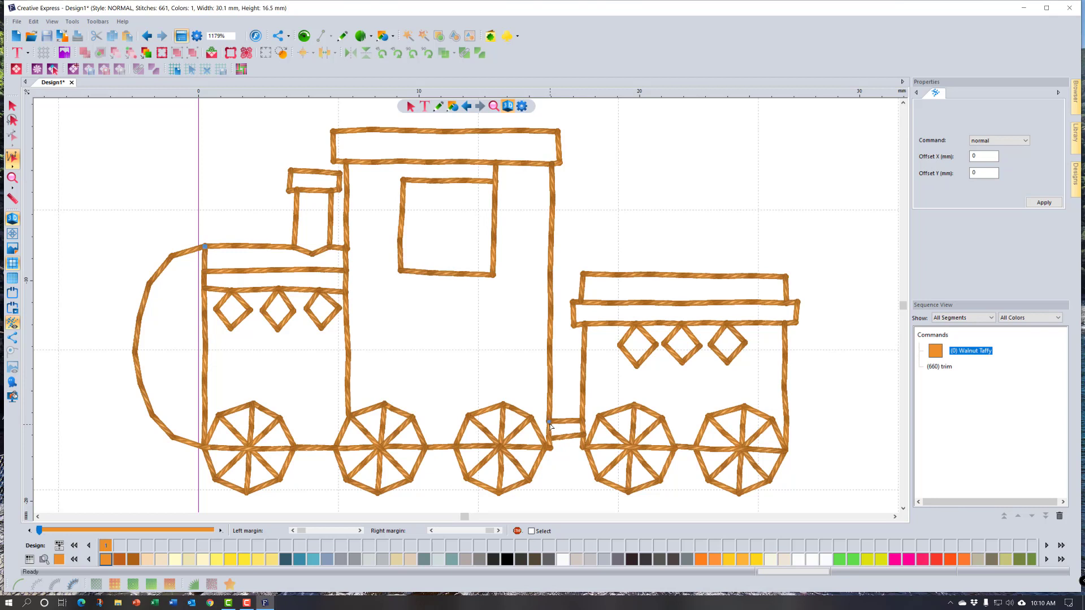
{"action": "left_click", "coordinate": [550, 423]}
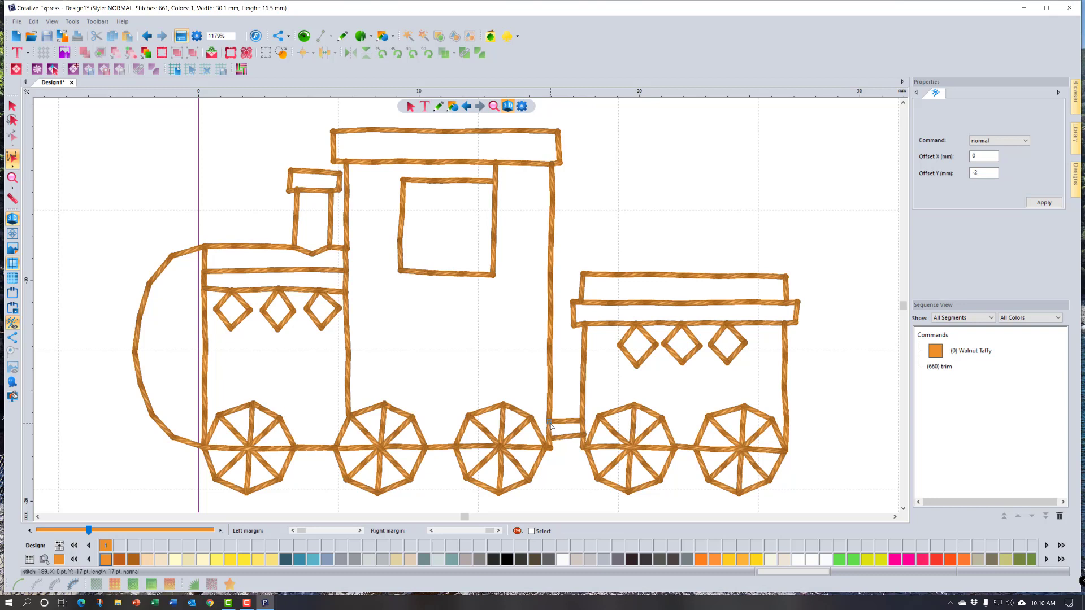
{"action": "right_click", "coordinate": [551, 425]}
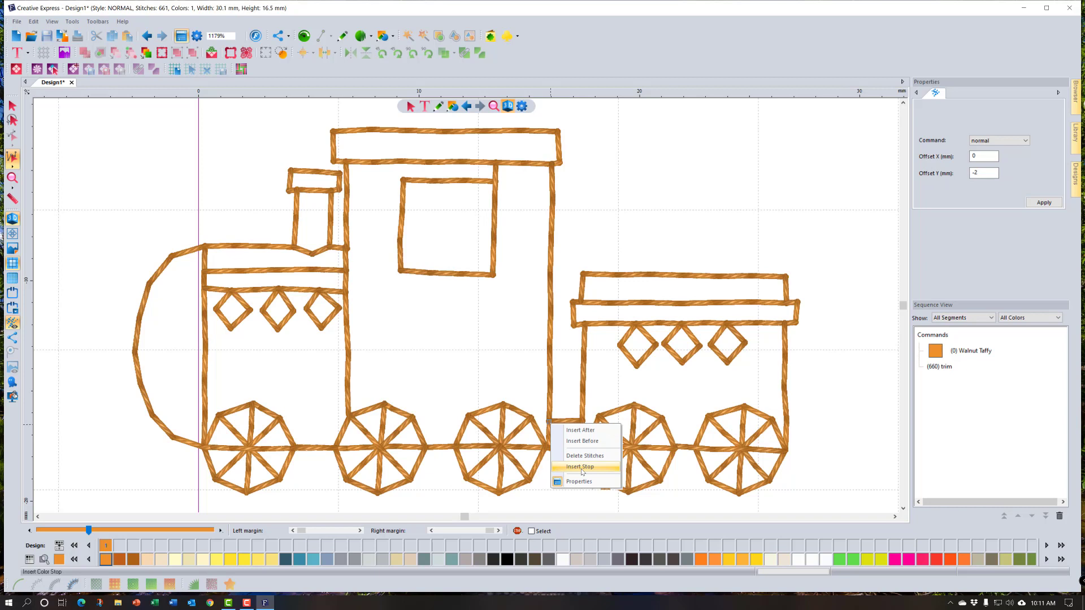
{"action": "left_click", "coordinate": [580, 467]}
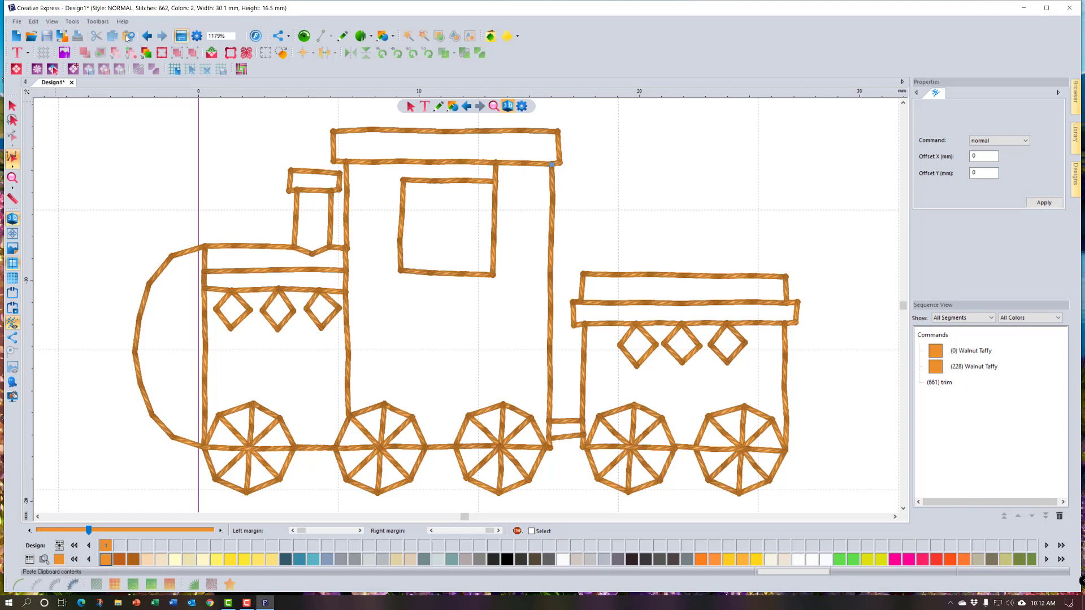
- Undo the inserted colour stop and redo it
{"action": "left_click", "coordinate": [147, 35]}
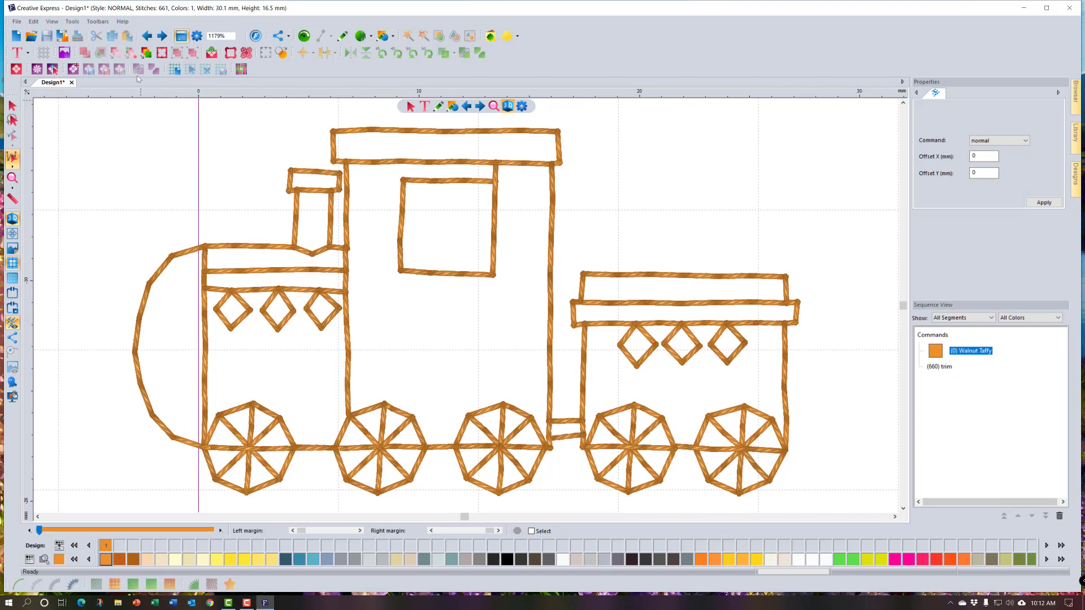
{"action": "left_click", "coordinate": [164, 40]}
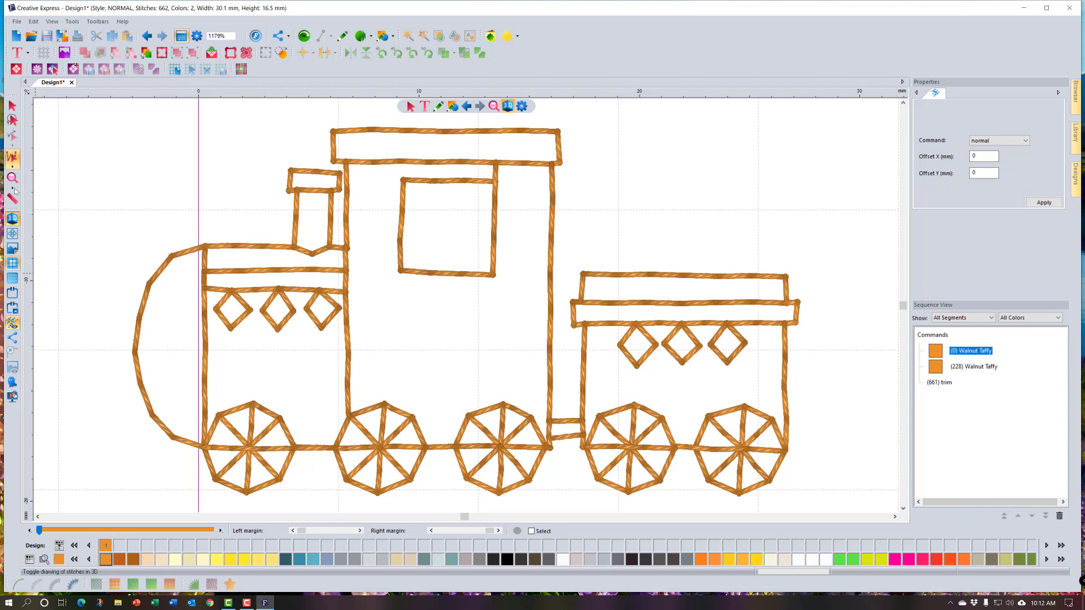
- Return to the selection tool, collapse both colour blocks and select the 38-stitch segment outlining the coupling and rear car
{"action": "left_click", "coordinate": [12, 106]}
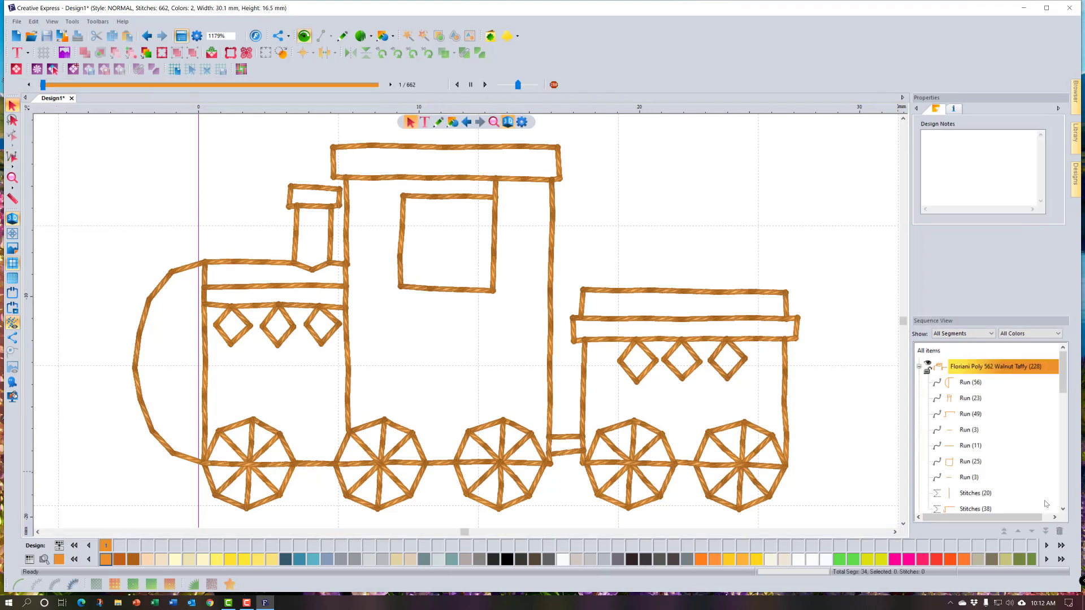
{"action": "left_click", "coordinate": [919, 368]}
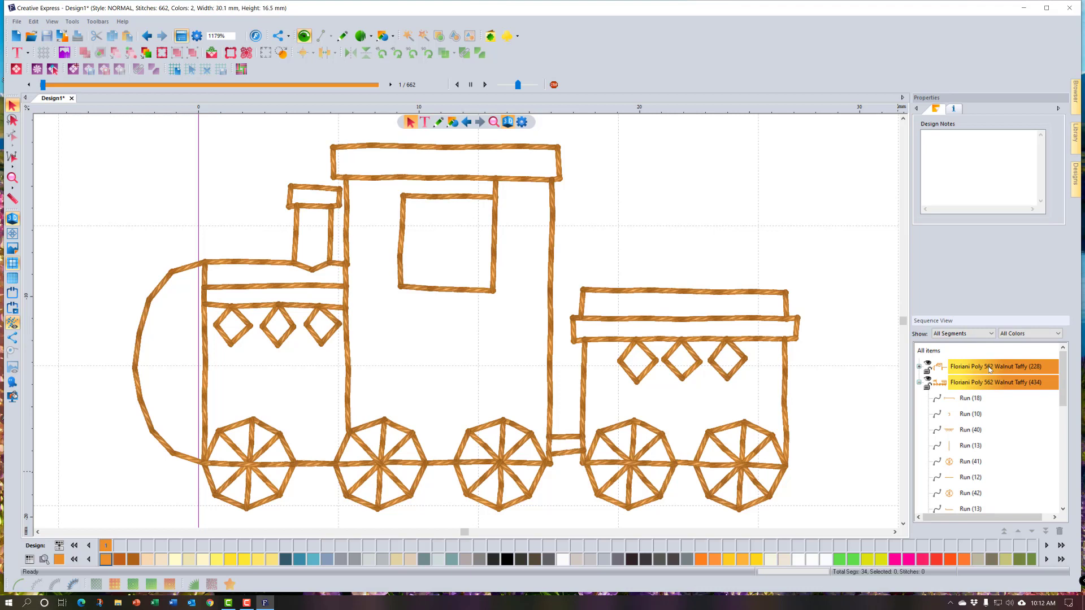
{"action": "left_click", "coordinate": [919, 383]}
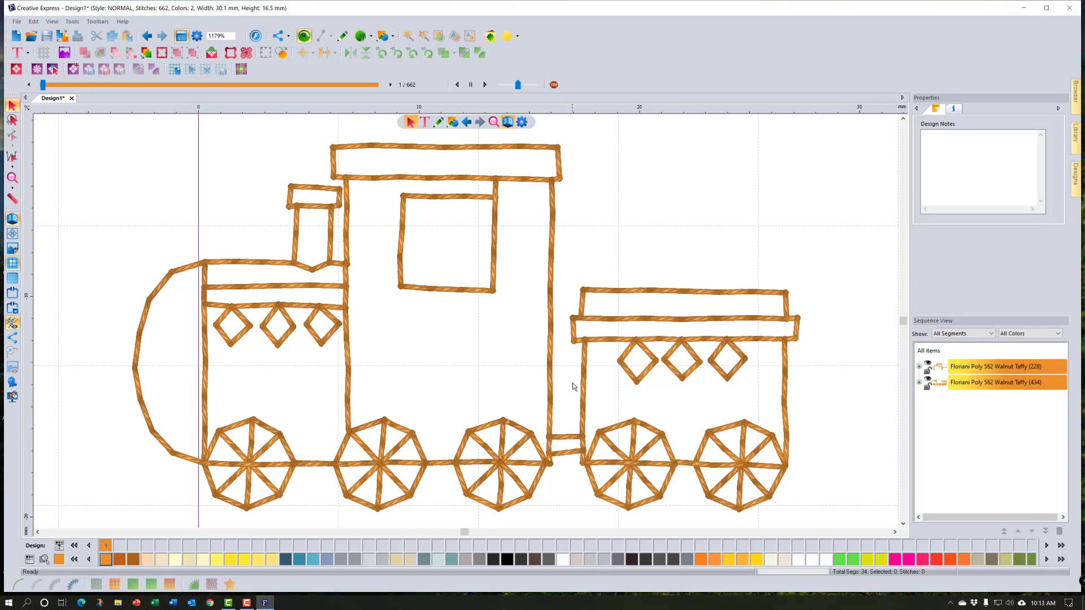
{"action": "left_click", "coordinate": [576, 345]}
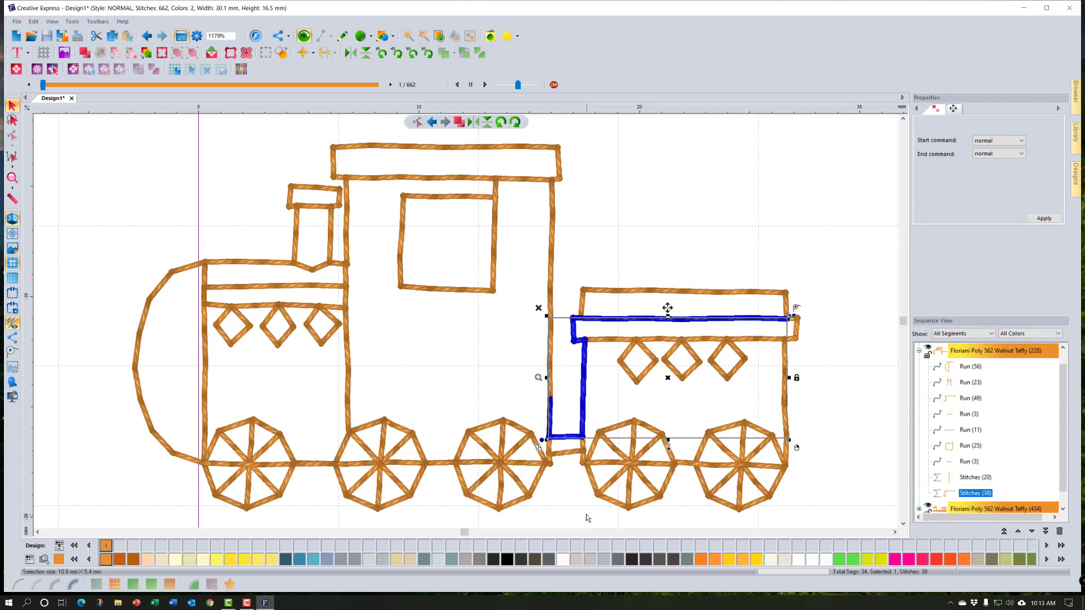
- Delete the selected 38-stitch segment outlining the coupling and the rear car
{"action": "key", "text": "Delete"}
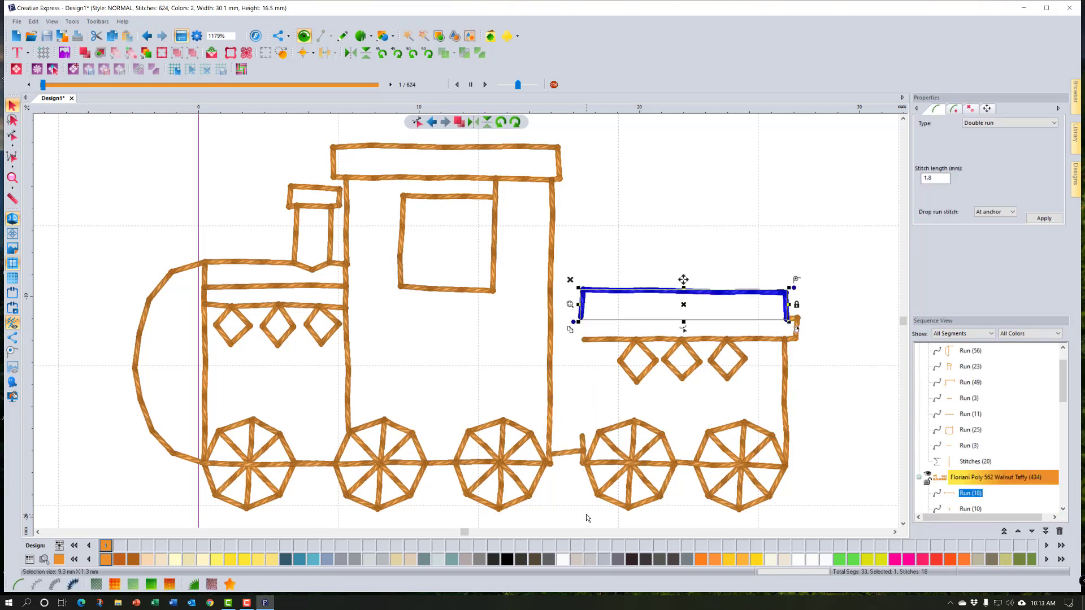
- Try to delete the three short runs forming the coupling between cab and rear car, and undo the deletion
{"action": "left_click", "coordinate": [569, 454]}
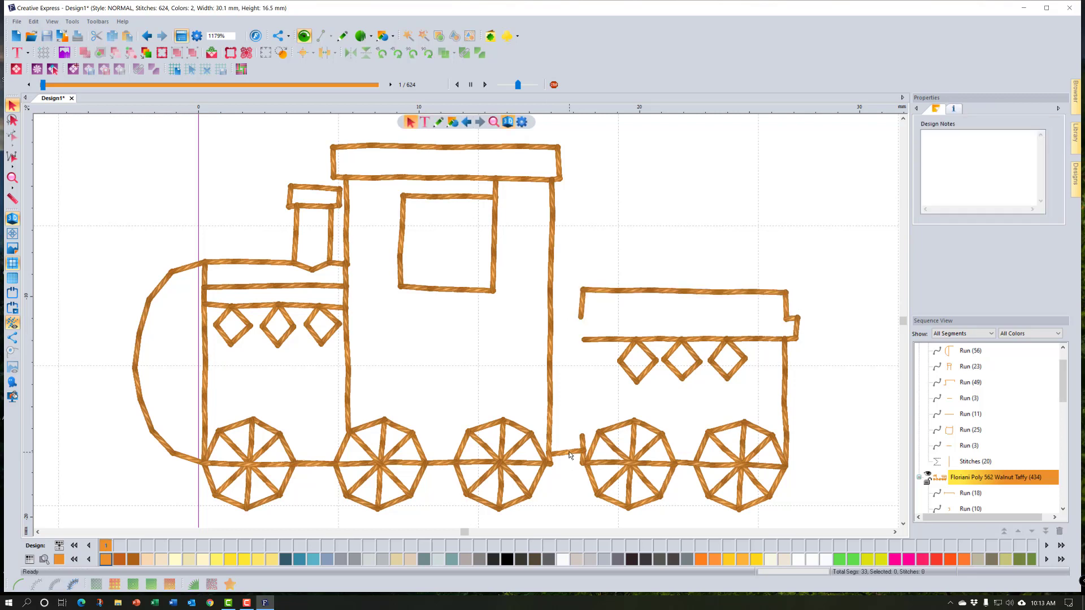
{"action": "left_click", "coordinate": [582, 452]}
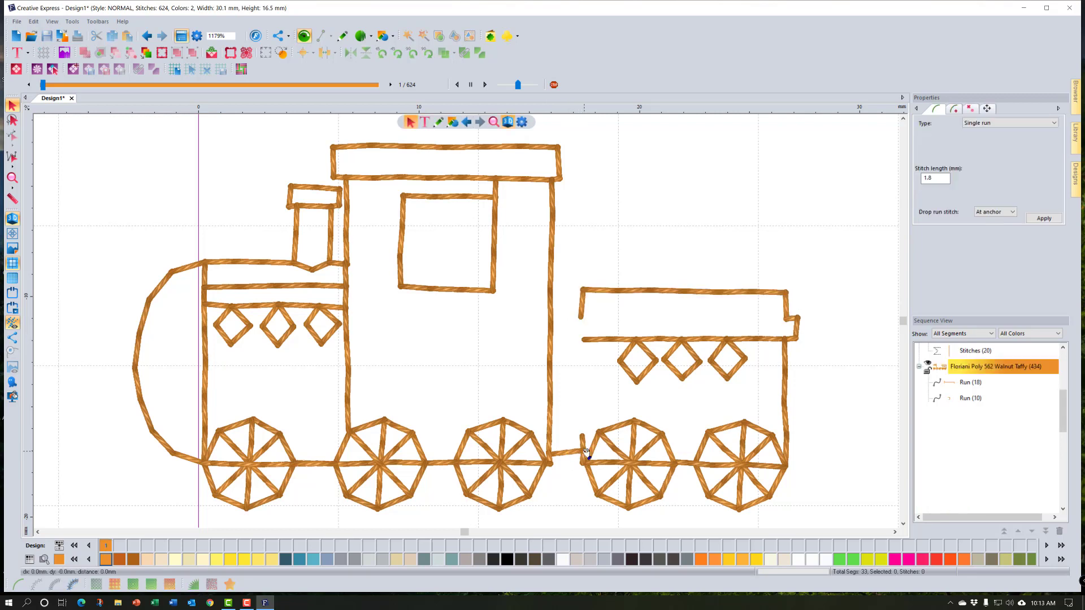
{"action": "left_click", "coordinate": [558, 456]}
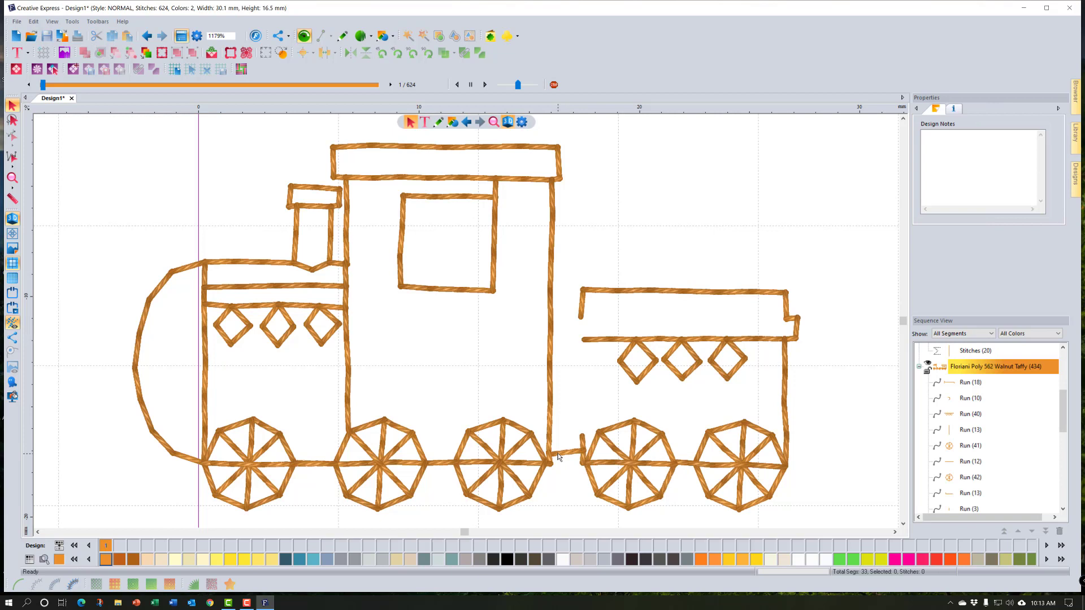
{"action": "left_click", "coordinate": [583, 451]}
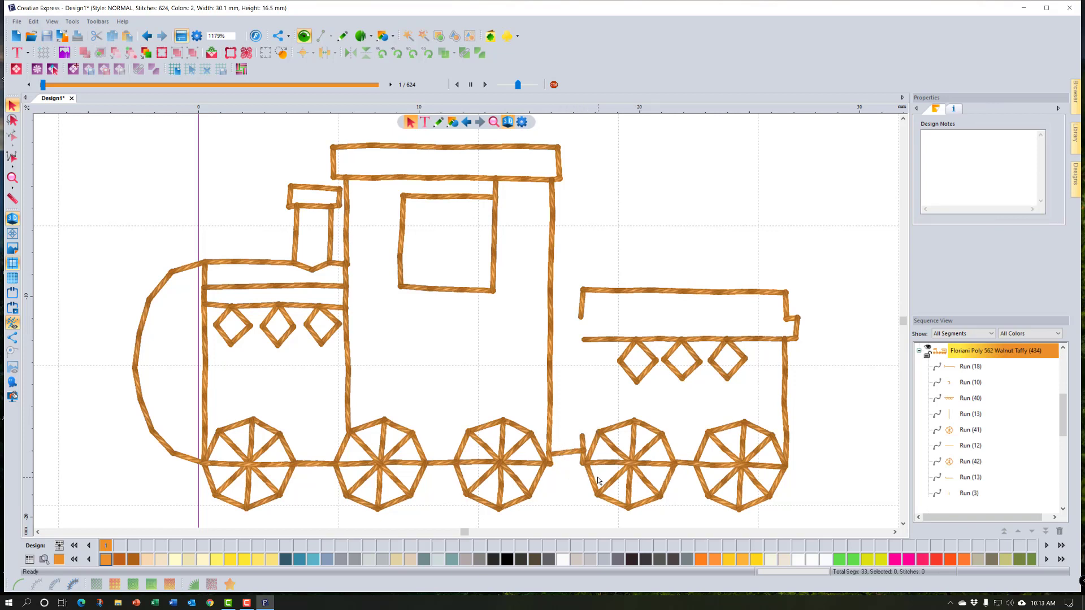
{"action": "left_click_drag", "start_coordinate": [541, 424], "coordinate": [591, 470]}
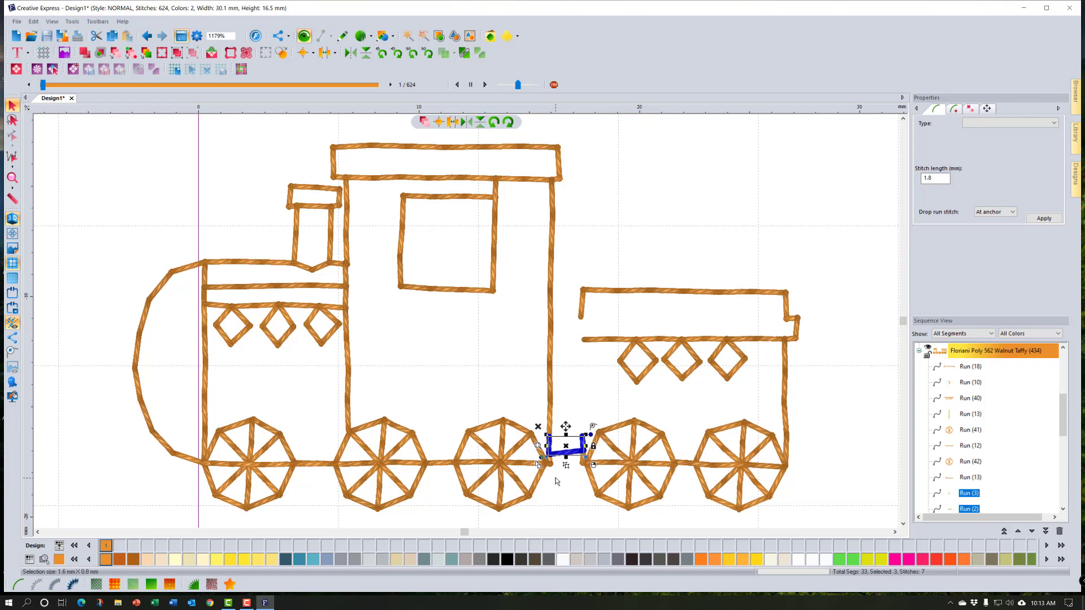
{"action": "key", "text": "Delete"}
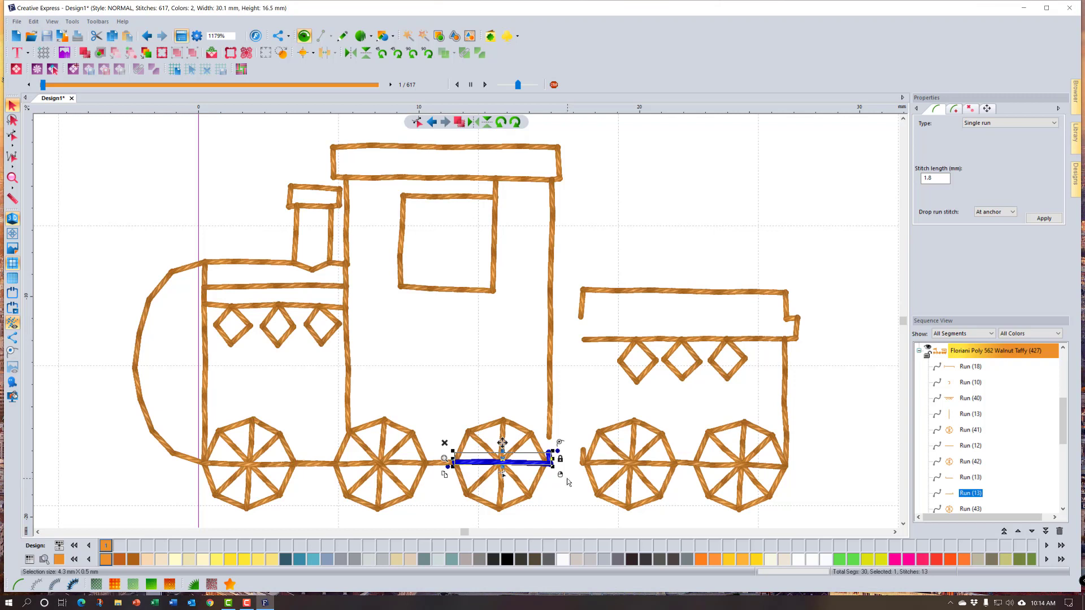
{"action": "left_click", "coordinate": [145, 37]}
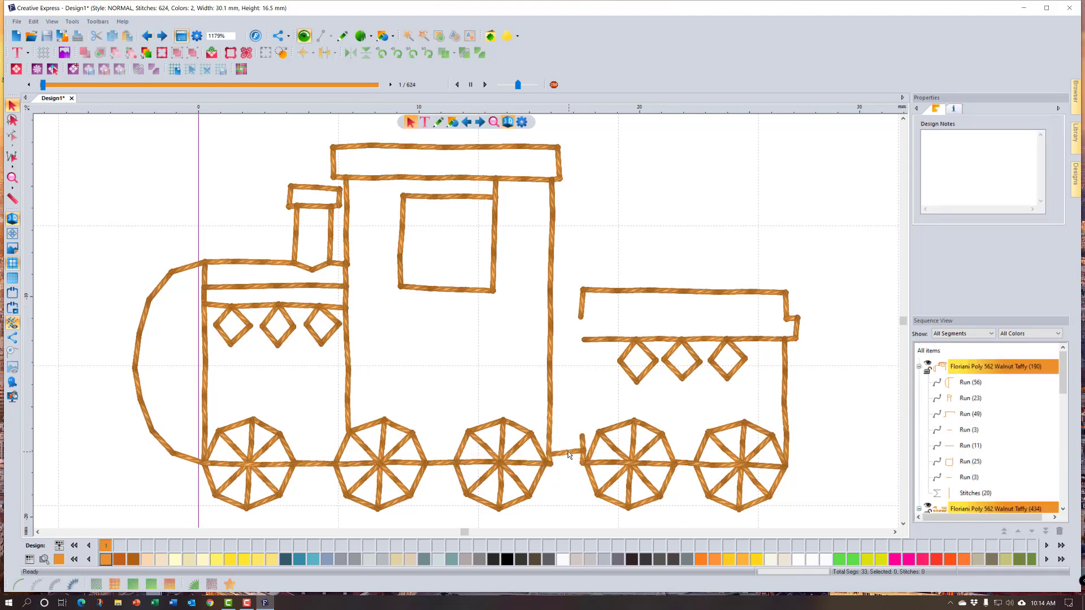
- Insert a stop at the stitch where the coupling meets the cab wall with the Stitch tool
{"action": "left_click_drag", "start_coordinate": [541, 424], "coordinate": [572, 491]}
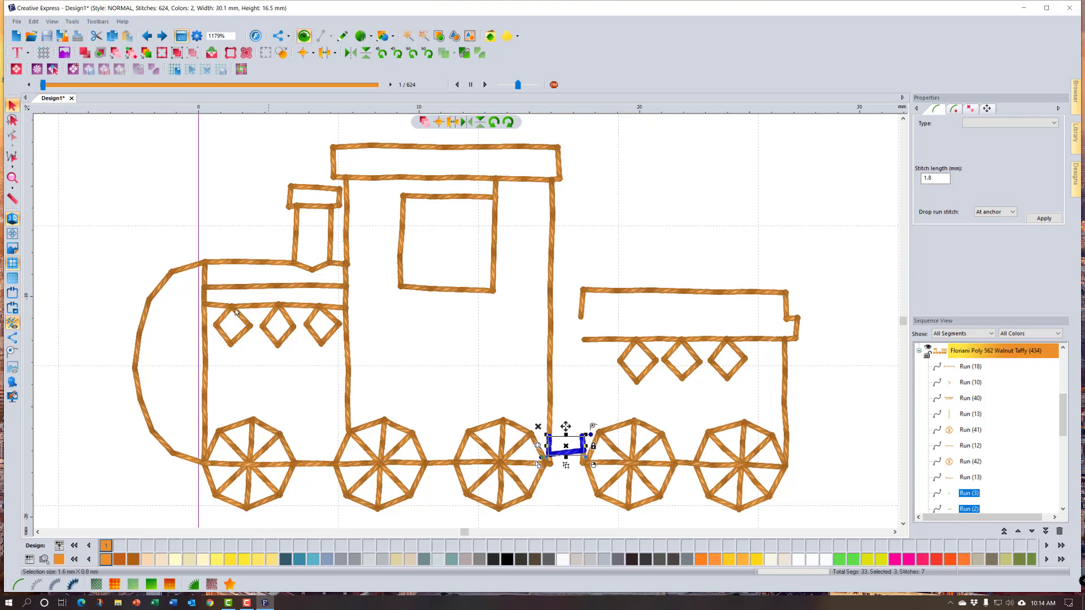
{"action": "left_click", "coordinate": [12, 156]}
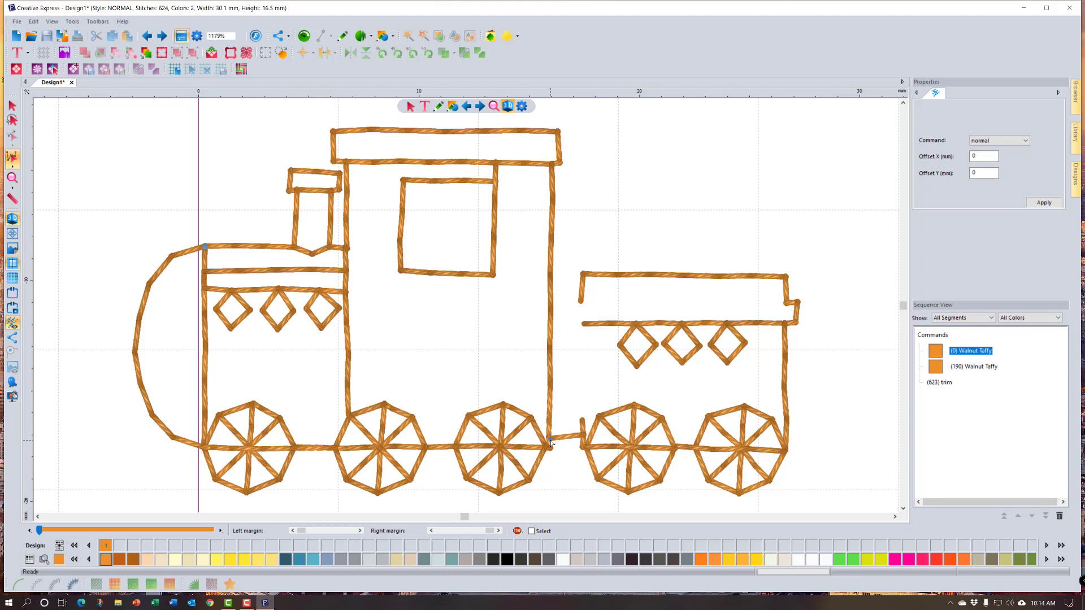
{"action": "left_click", "coordinate": [551, 440]}
{"action": "right_click", "coordinate": [550, 441]}
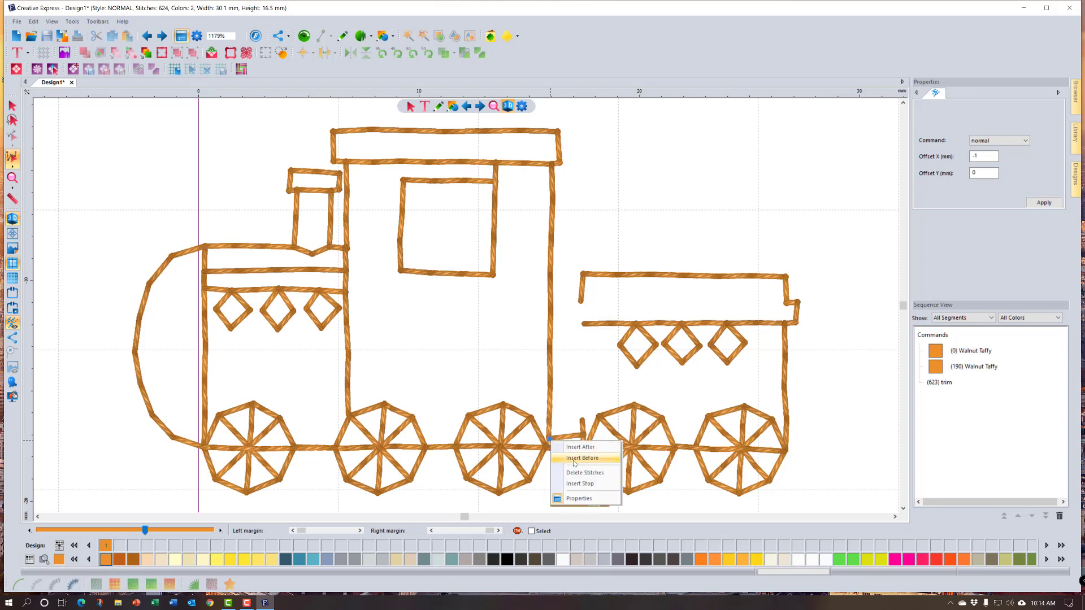
{"action": "left_click", "coordinate": [579, 484]}
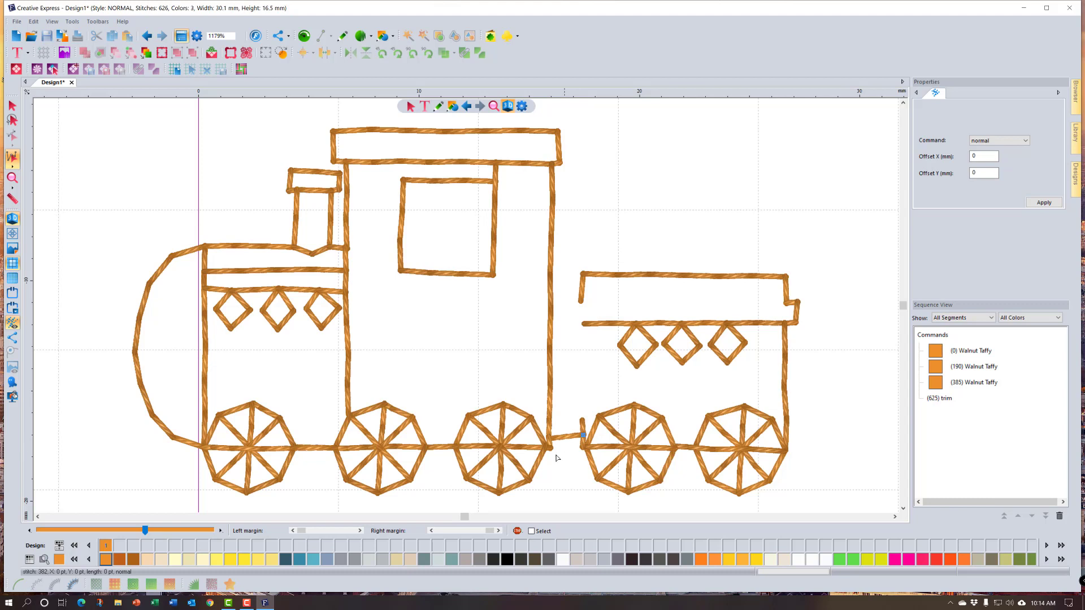
- Return to the selection tool and delete the two-stitch coupling segment between the cab and the rear car
{"action": "left_click", "coordinate": [12, 105]}
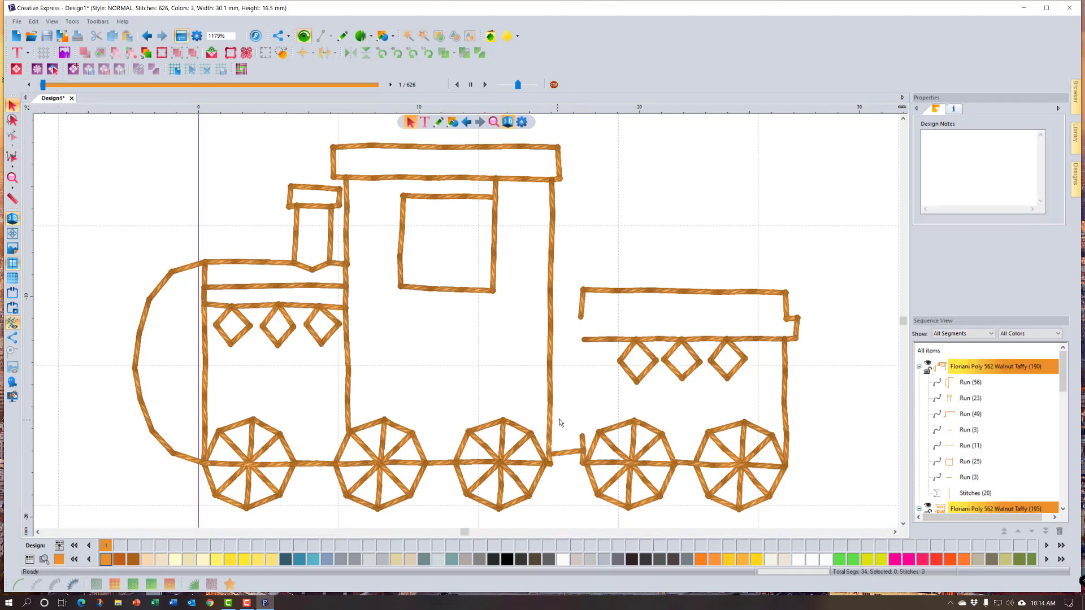
{"action": "left_click", "coordinate": [582, 445]}
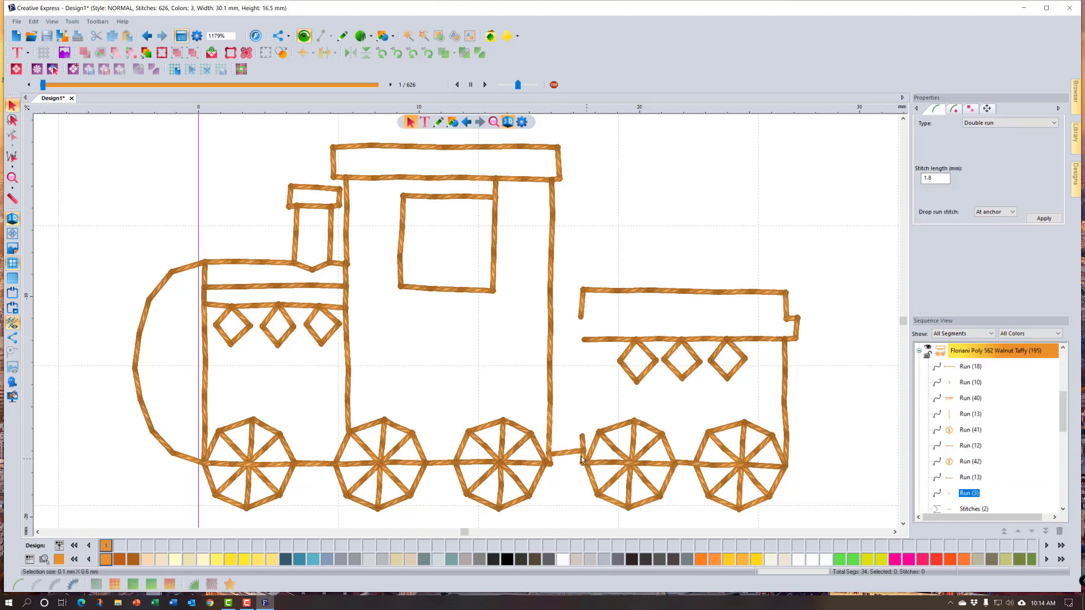
{"action": "left_click", "coordinate": [571, 455]}
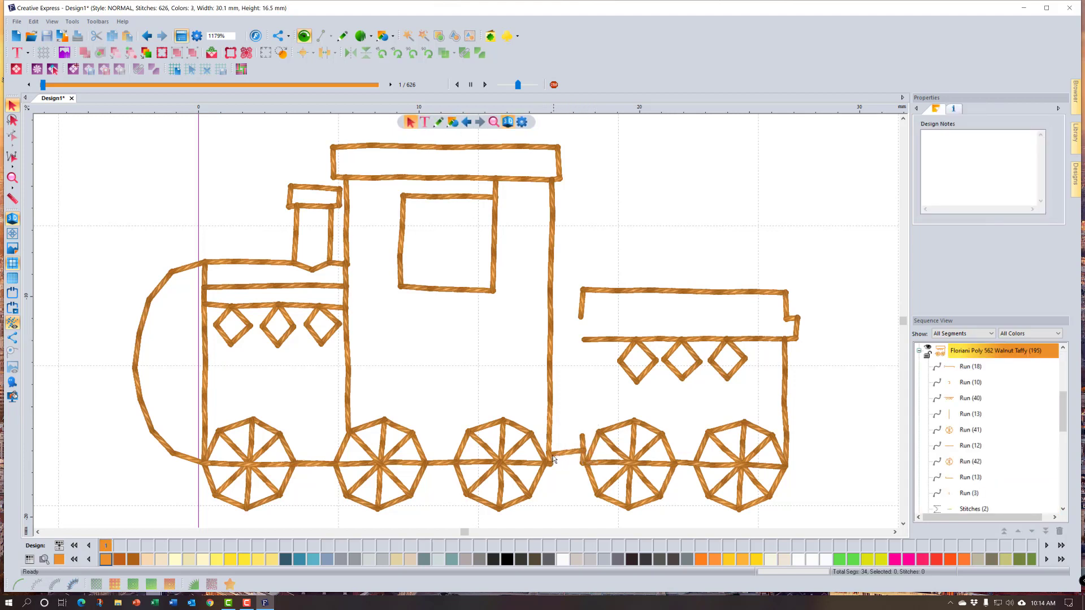
{"action": "left_click", "coordinate": [552, 455]}
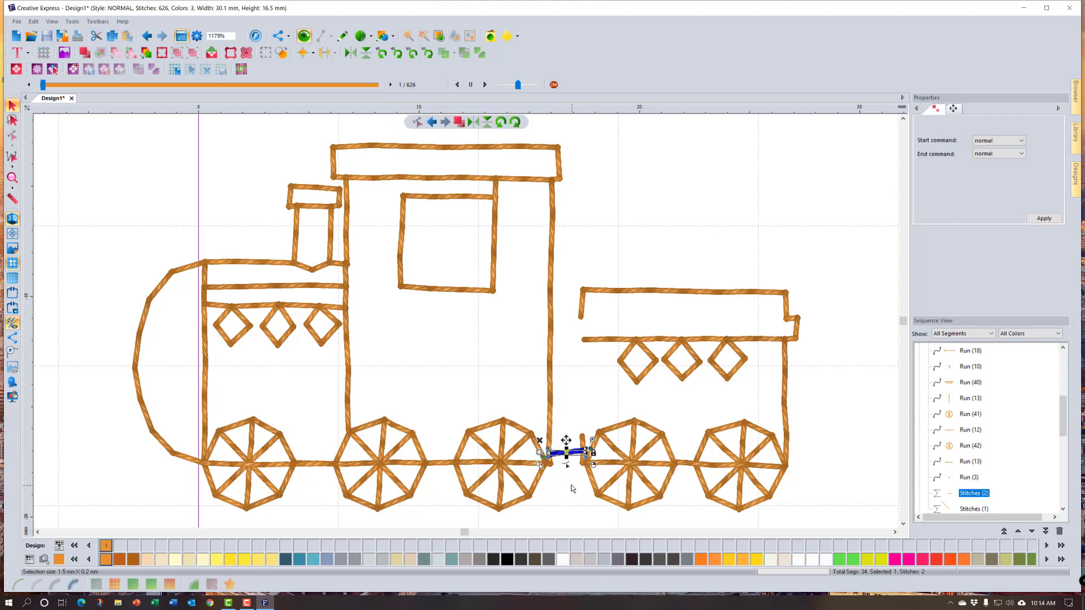
{"action": "key", "text": "Delete"}
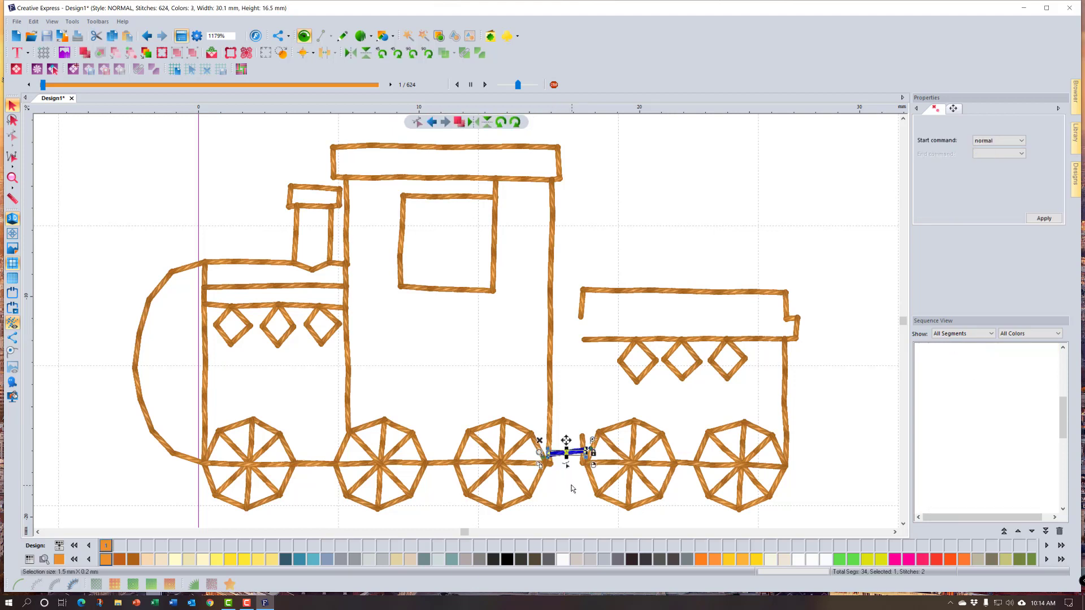
{"action": "left_click", "coordinate": [567, 403]}
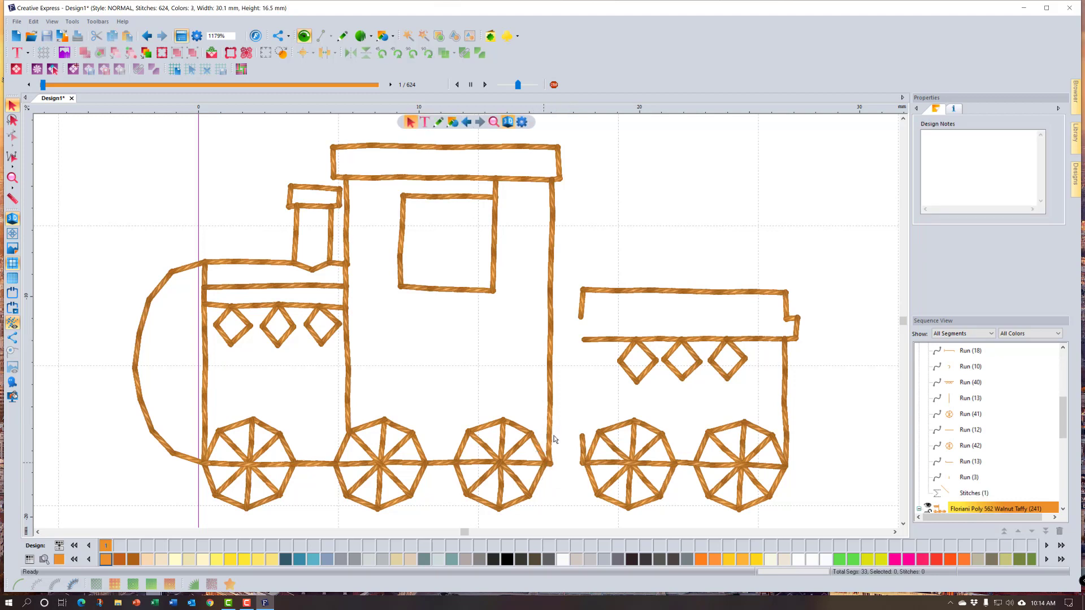
- Delete all runs of the rear car, including its two wheels and three diamonds, and clear the selection
{"action": "left_click_drag", "start_coordinate": [568, 252], "coordinate": [847, 530]}
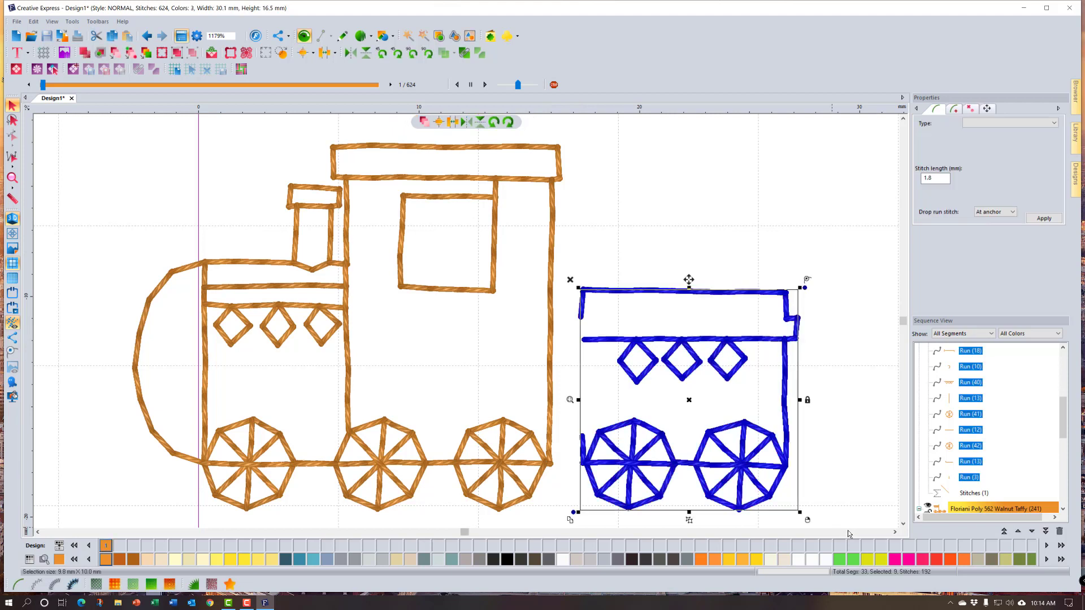
{"action": "key", "text": "Delete"}
{"action": "left_click", "coordinate": [858, 530]}
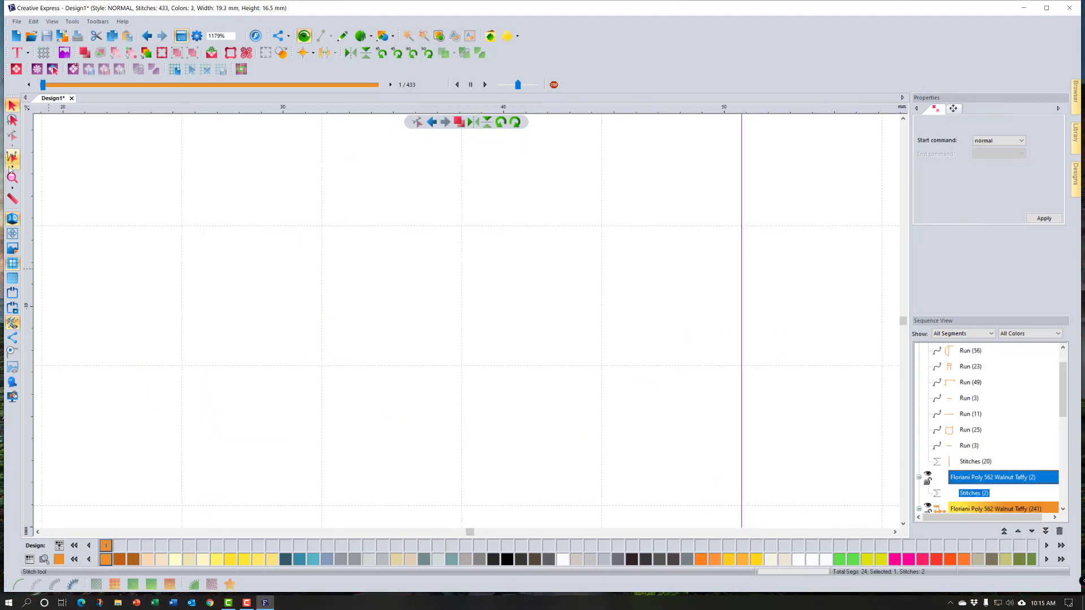
{"action": "left_click", "coordinate": [13, 178]}
{"action": "left_click", "coordinate": [118, 296]}
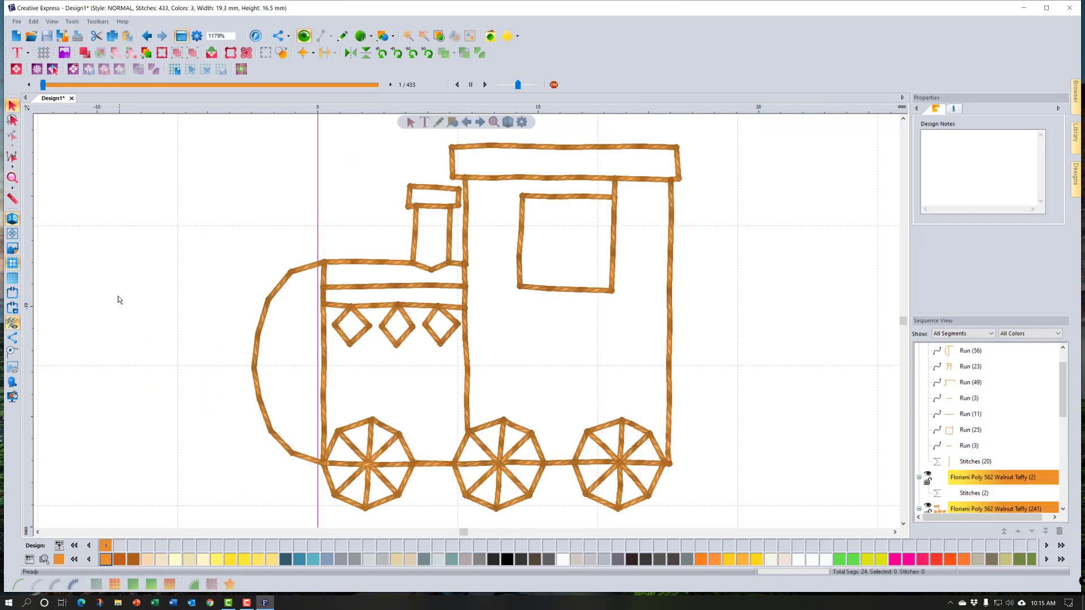